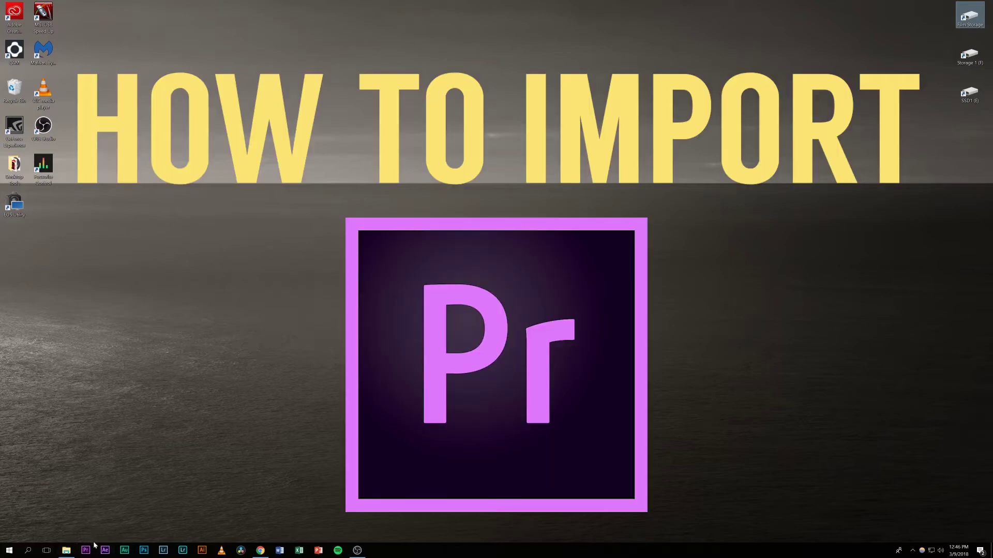
# - Launch Premiere Pro, then widen and reposition its Start window so the recent projects and project options have more room
pyautogui.click(86, 550)
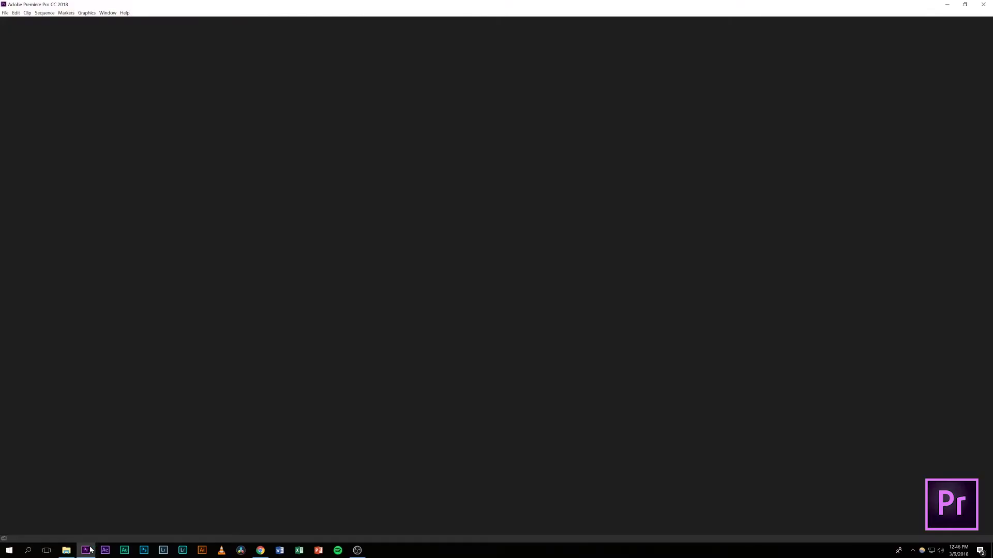
pyautogui.moveTo(88, 551)
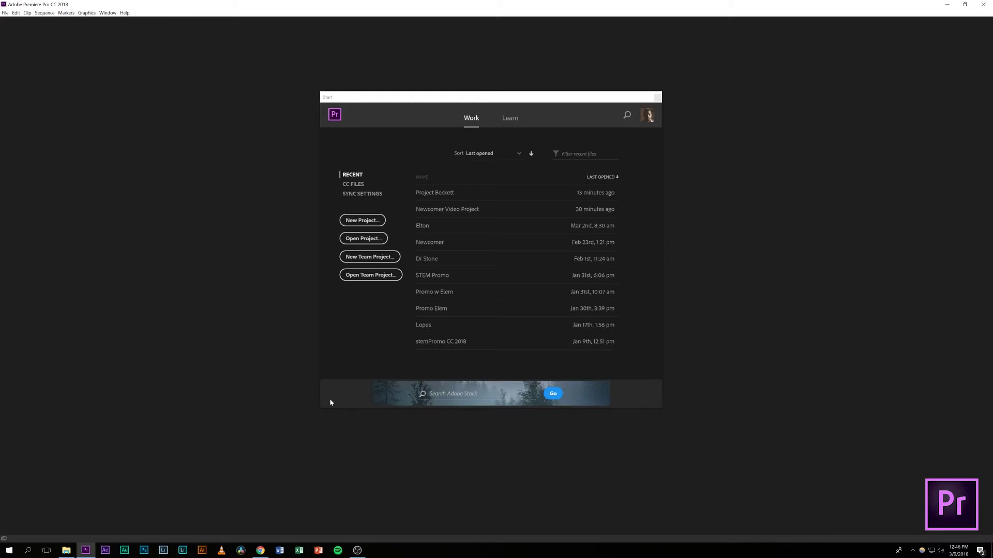
pyautogui.moveTo(459, 98); pyautogui.dragTo(453, 98)
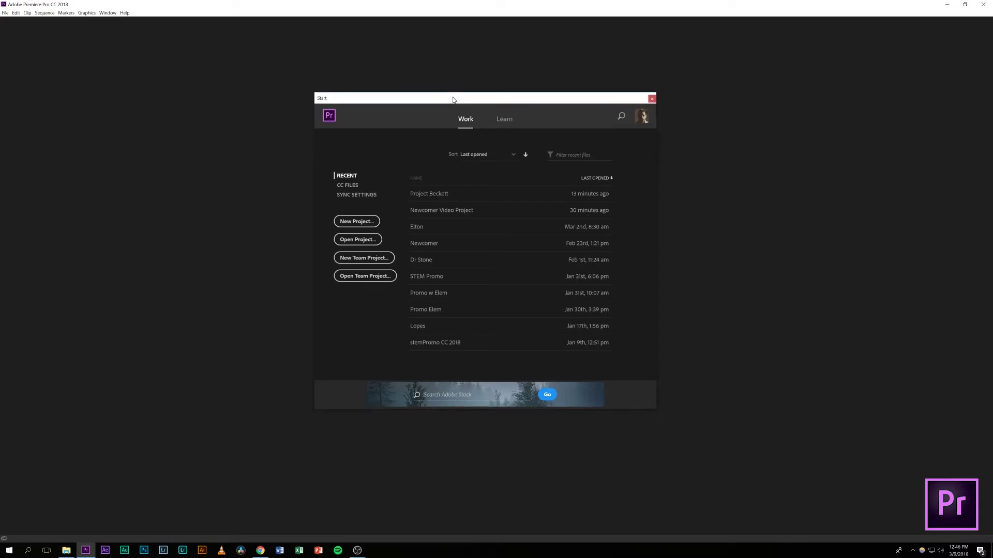
pyautogui.moveTo(453, 99); pyautogui.dragTo(404, 99)
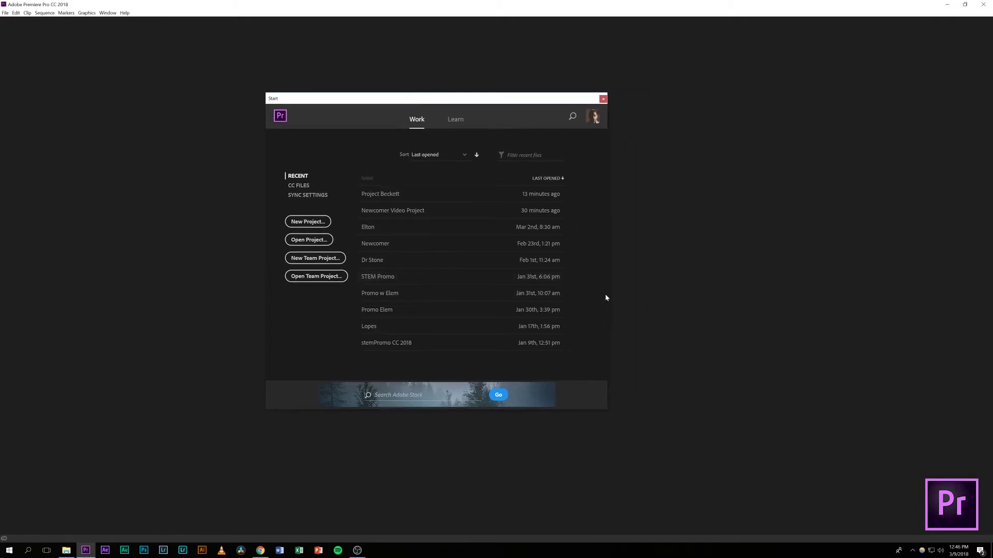
pyautogui.moveTo(608, 294); pyautogui.dragTo(686, 307)
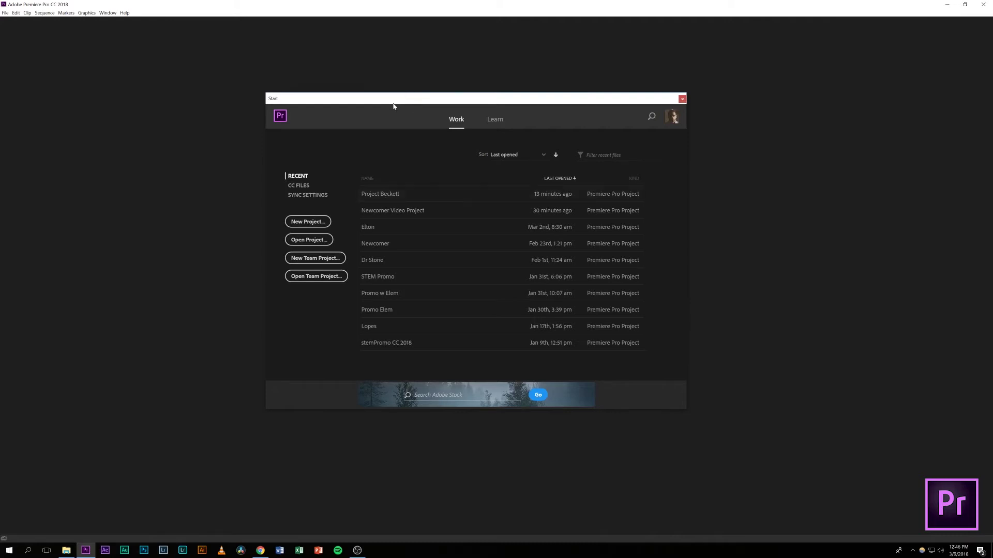
pyautogui.moveTo(394, 104); pyautogui.dragTo(425, 135)
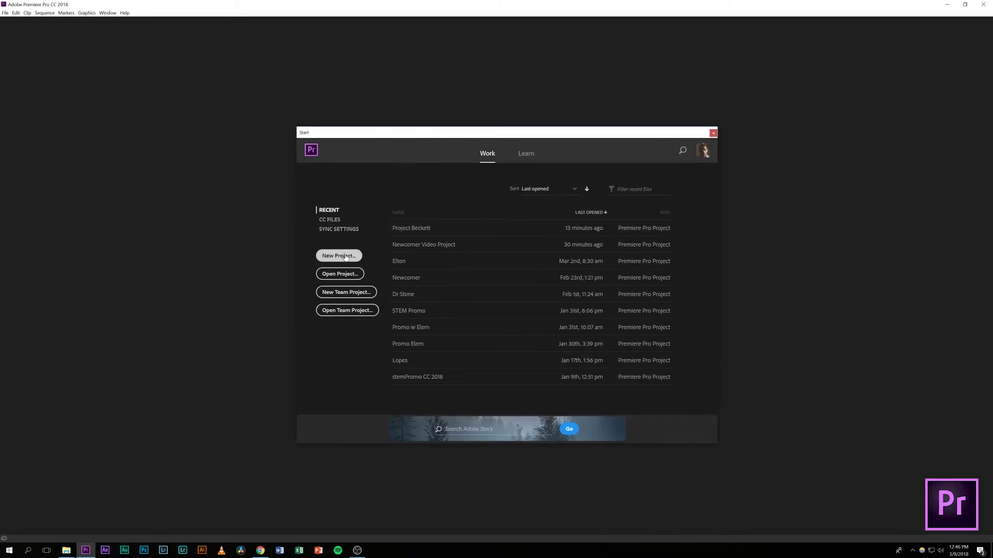
# - Create a new project, entering the participants' names as its name and keeping the default settings
pyautogui.click(346, 255)
pyautogui.moveTo(427, 143); pyautogui.dragTo(392, 148)
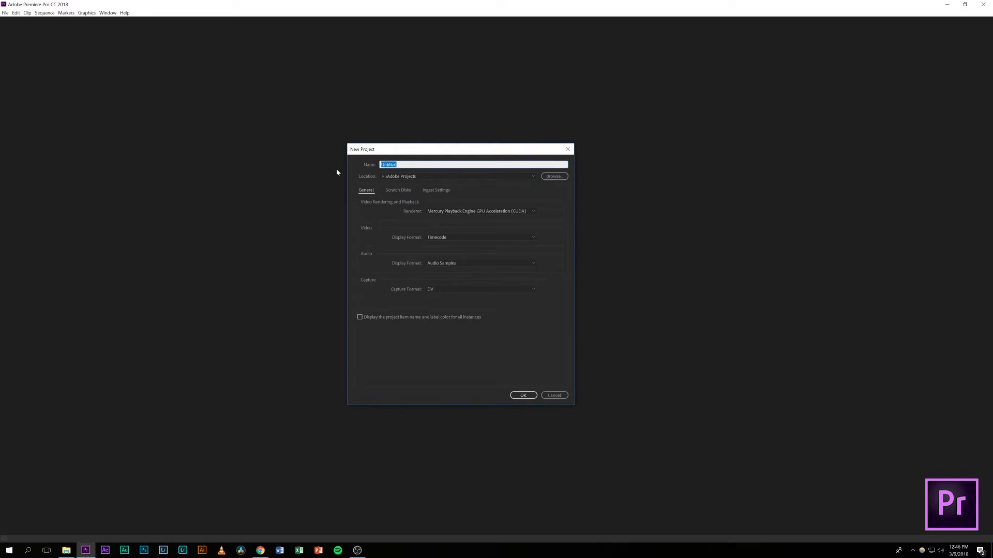
pyautogui.write('Beckett and Austin with Mr.Rives')
pyautogui.moveTo(395, 165); pyautogui.dragTo(453, 171)
pyautogui.click(524, 396)
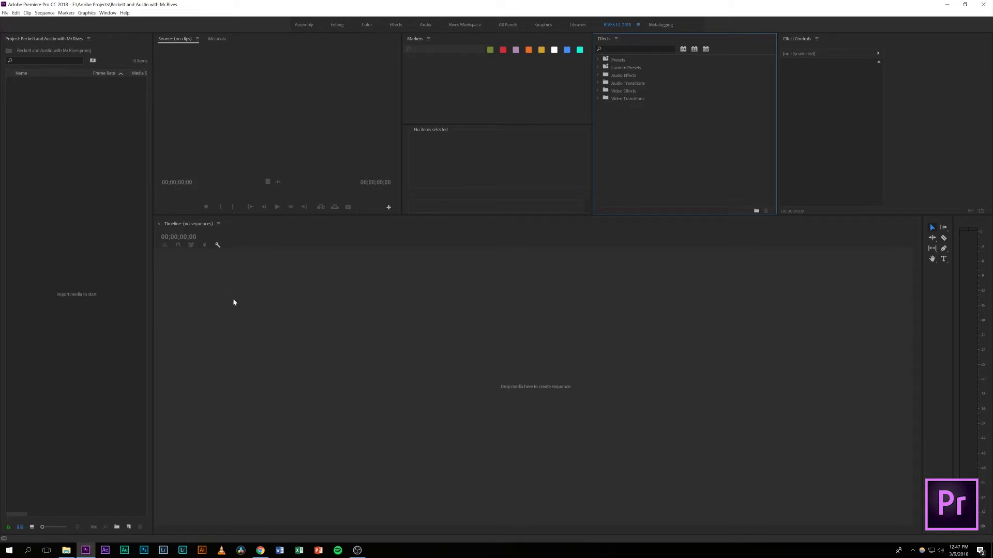
# - Start a new sequence and collapse the Digital SLR folder in the list of available presets
pyautogui.click(5, 12)
pyautogui.moveTo(34, 21)
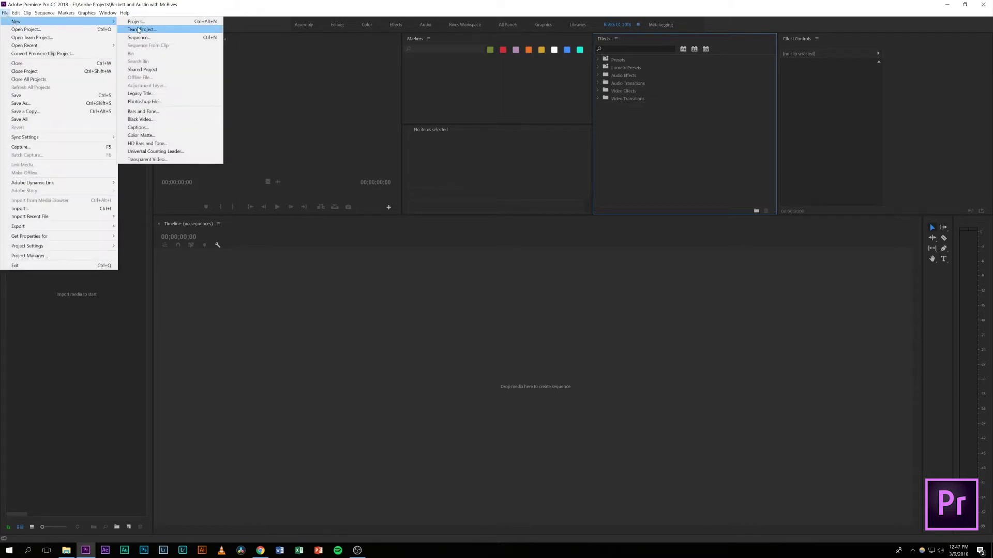
pyautogui.click(139, 37)
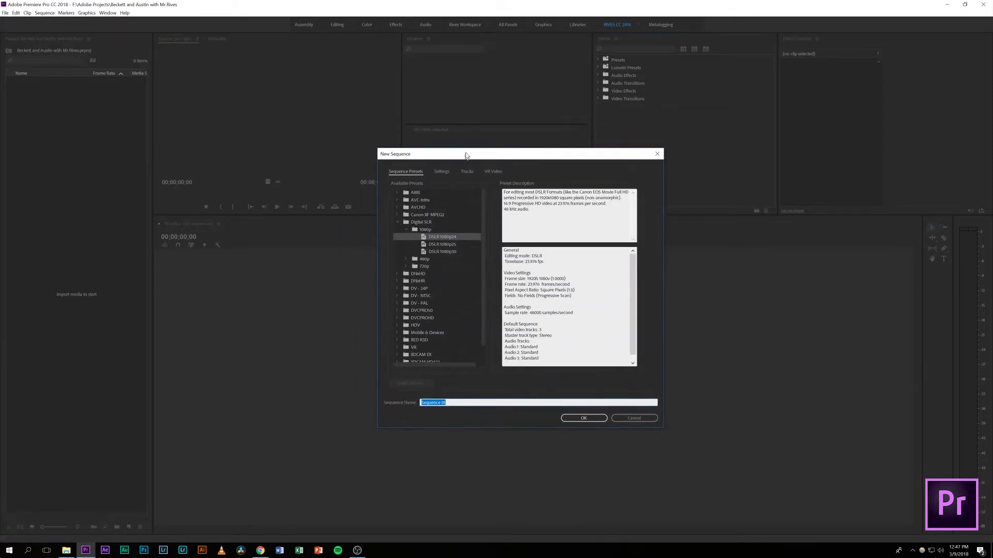
pyautogui.moveTo(465, 155); pyautogui.dragTo(438, 152)
pyautogui.click(370, 218)
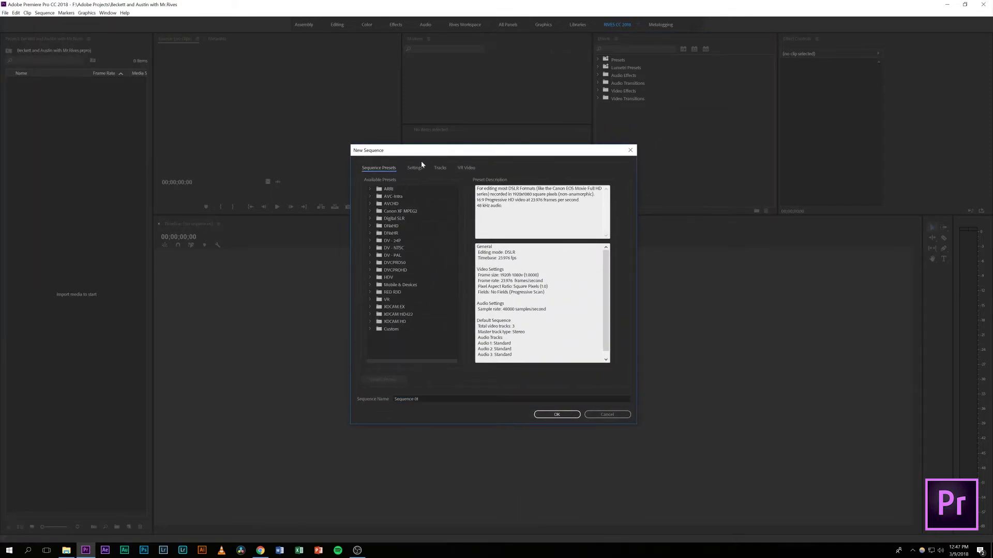
pyautogui.moveTo(421, 150); pyautogui.dragTo(393, 161)
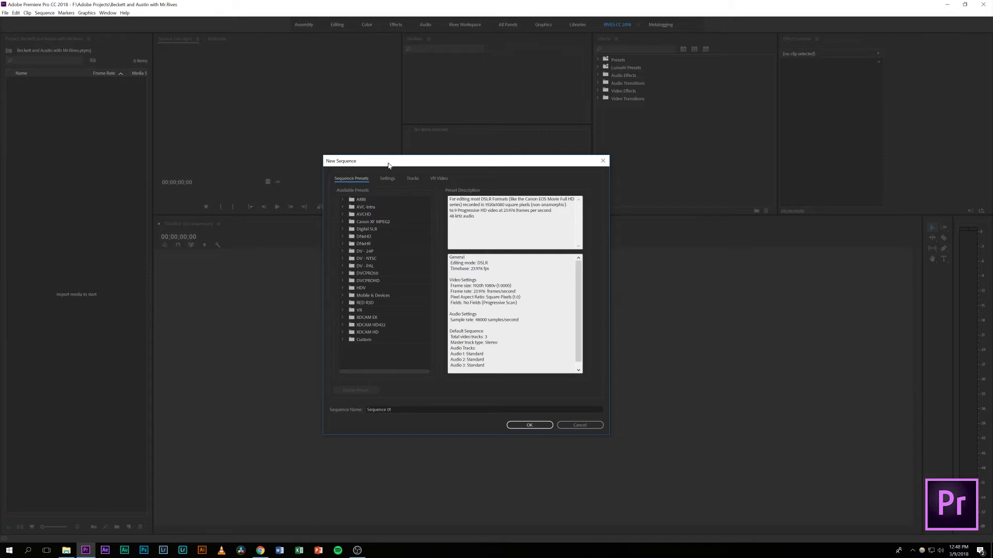
pyautogui.moveTo(387, 164); pyautogui.dragTo(397, 181)
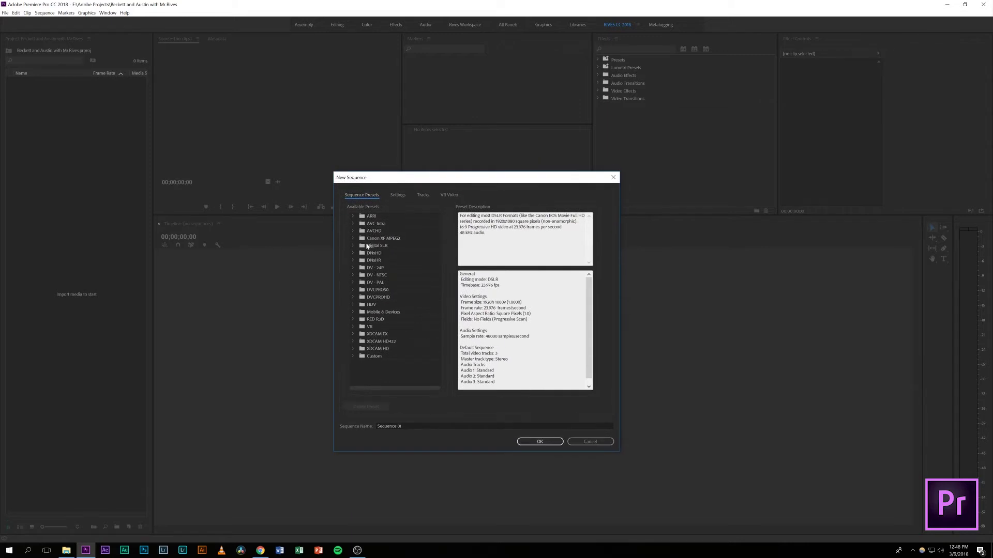
# - Examine the Digital SLR sequence presets, including the 720p formats and their frame rates
pyautogui.click(353, 246)
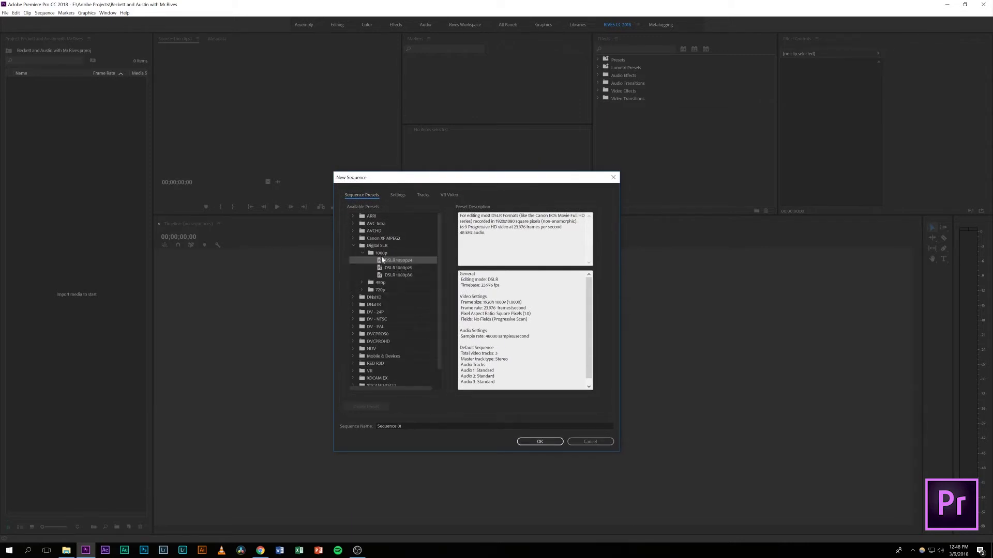
pyautogui.click(355, 246)
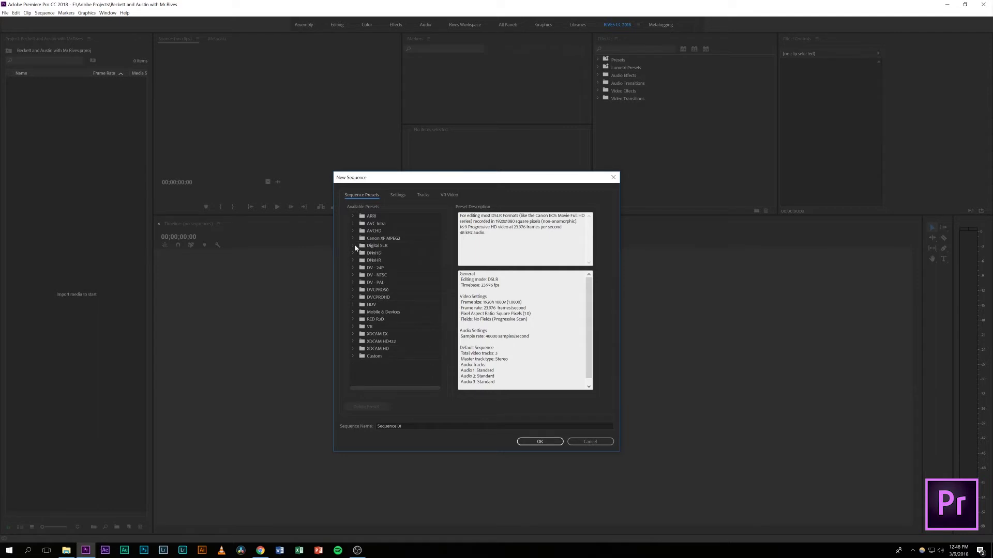
pyautogui.click(353, 246)
pyautogui.click(362, 253)
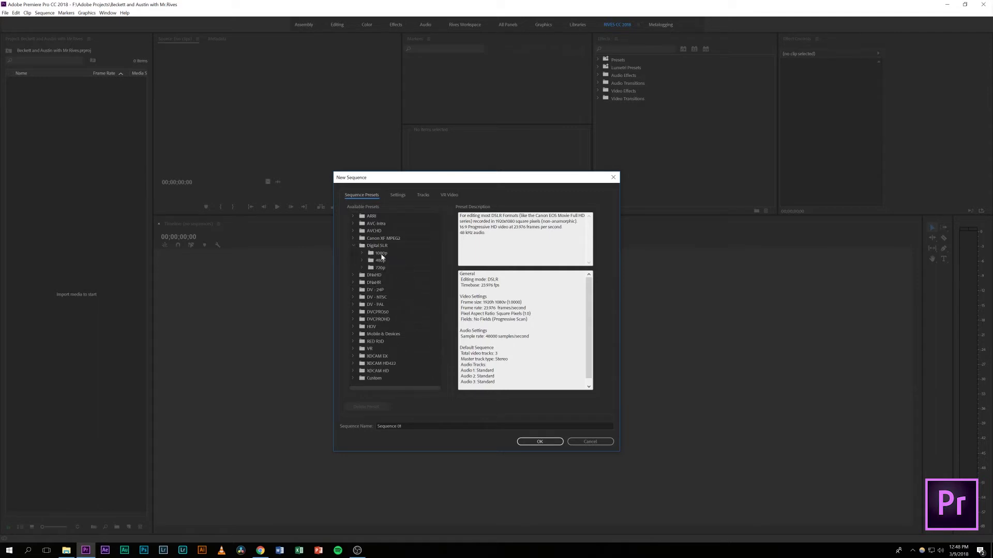
pyautogui.click(363, 268)
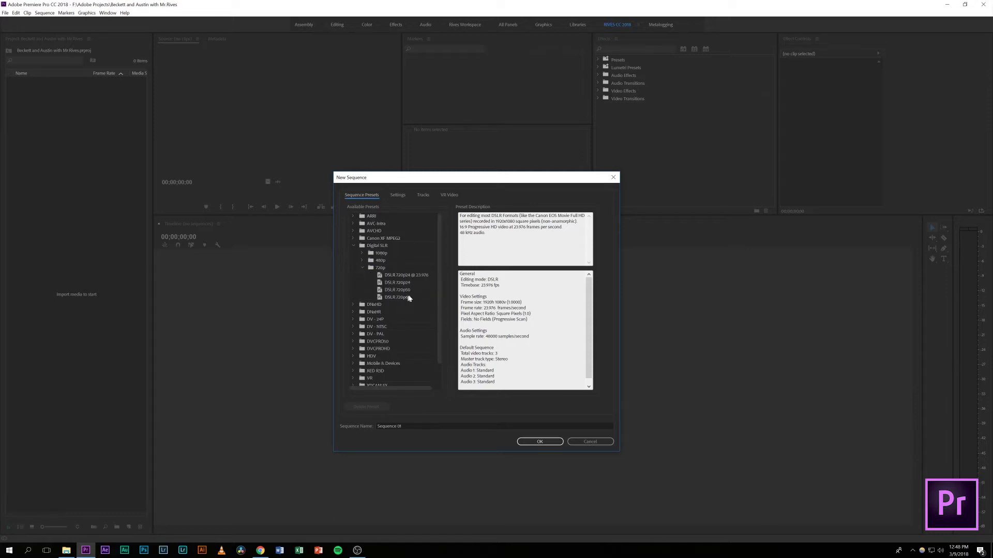
pyautogui.click(362, 268)
# - Create the sequence from the DSLR 1080p24 preset in the Digital SLR 1080p folder
pyautogui.click(360, 253)
pyautogui.click(408, 268)
pyautogui.click(403, 262)
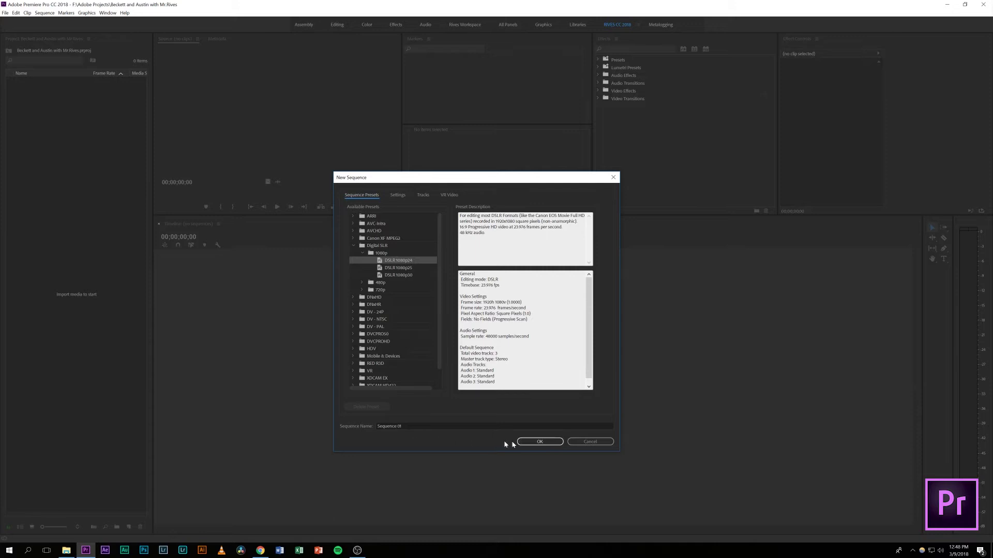
pyautogui.click(537, 441)
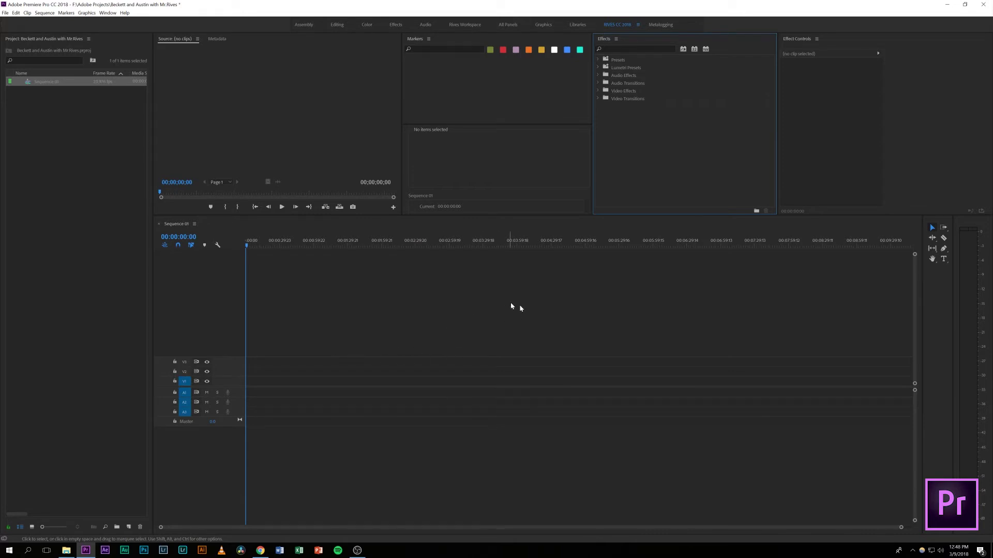
# - Rearrange the workspace by narrowing the Markers and Effects panels and widening the Program monitor
pyautogui.moveTo(254, 246)
pyautogui.mouseDown()
pyautogui.moveTo(348, 246)
pyautogui.moveTo(246, 247)
pyautogui.mouseUp()
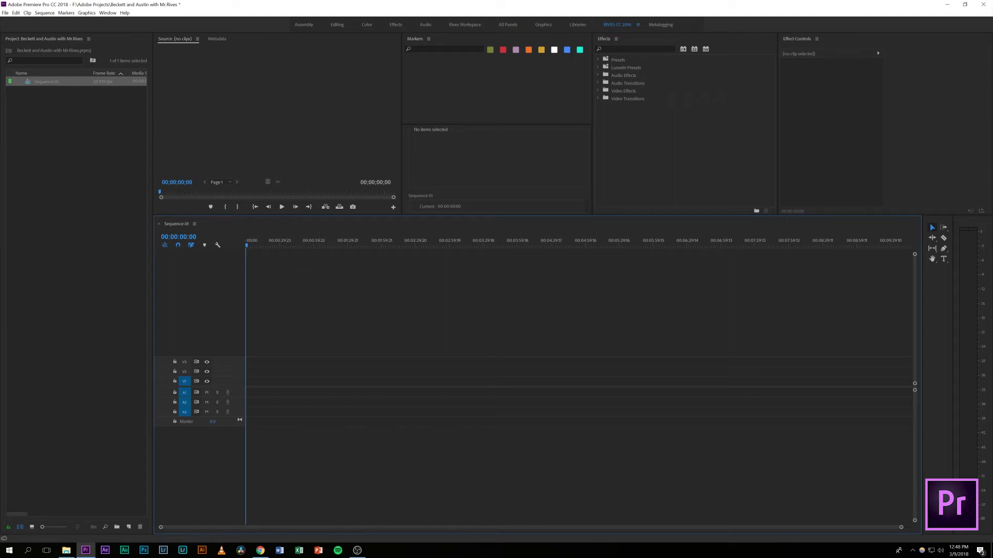
pyautogui.moveTo(797, 39); pyautogui.dragTo(985, 158)
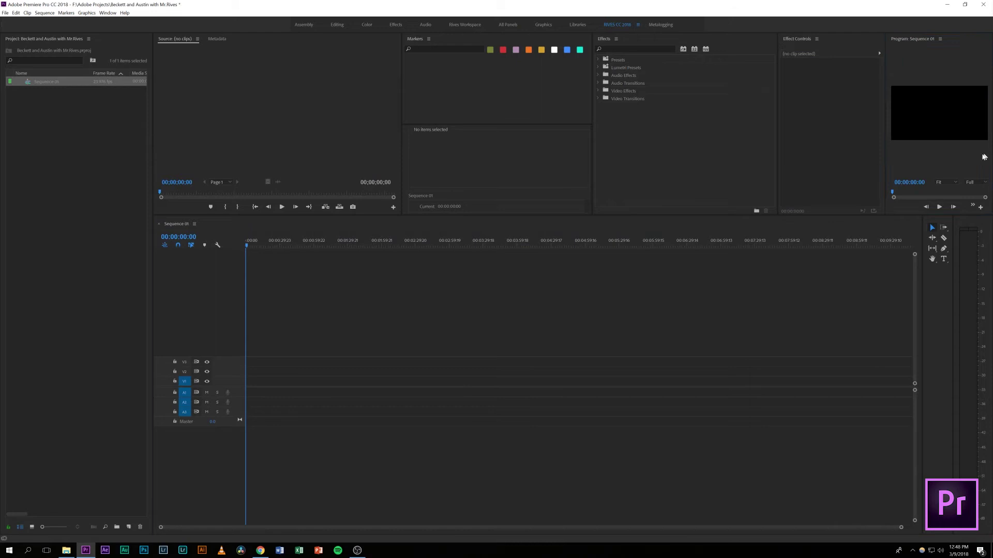
pyautogui.click(776, 138)
pyautogui.moveTo(777, 137); pyautogui.dragTo(725, 140)
pyautogui.moveTo(591, 142); pyautogui.dragTo(565, 144)
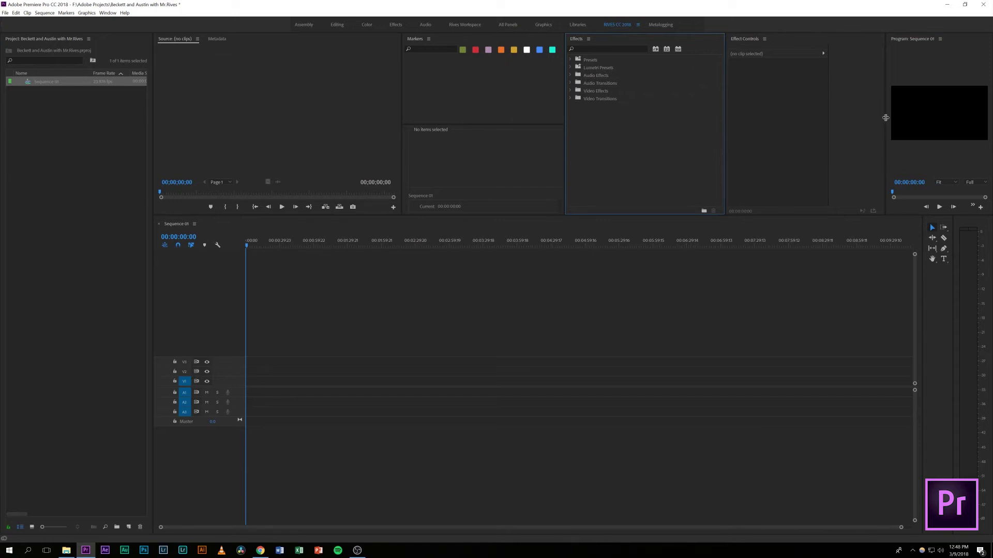
pyautogui.moveTo(884, 121); pyautogui.dragTo(845, 124)
pyautogui.click(438, 319)
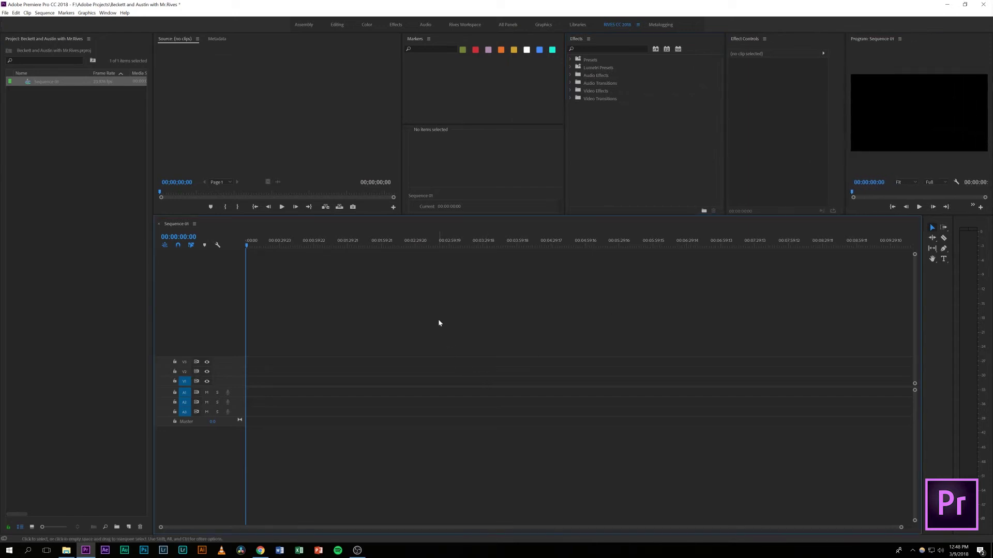
# - Import clips C0001 to C0008, C0011 and C0012 into the project from Storage 2 (G:), BHS Footage, 2017, 2017 Soccer
pyautogui.click(70, 233)
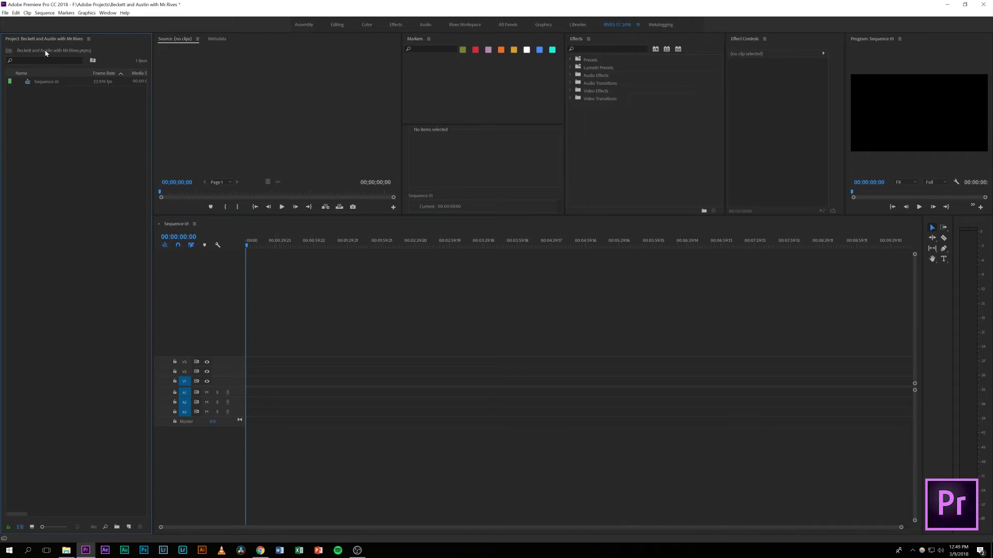
pyautogui.click(5, 13)
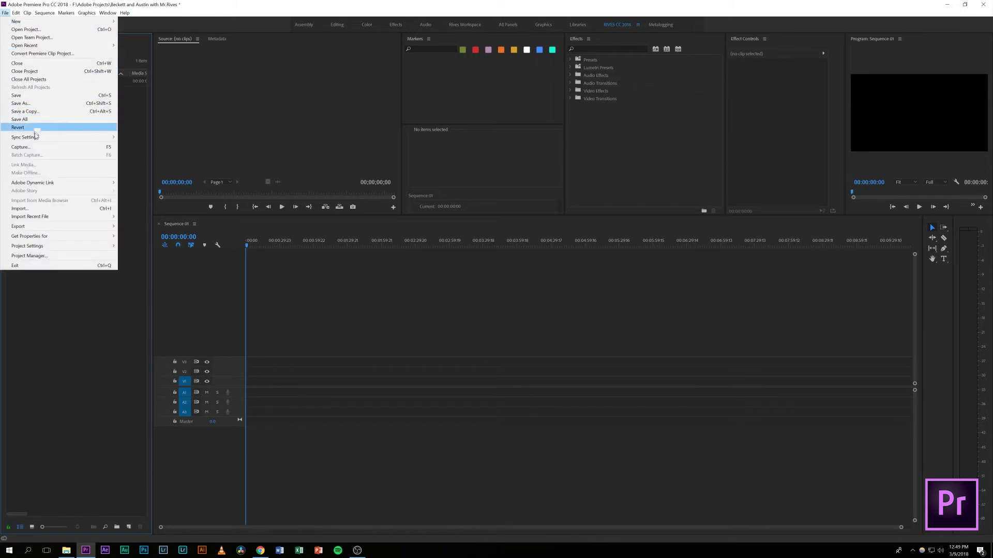
pyautogui.click(19, 208)
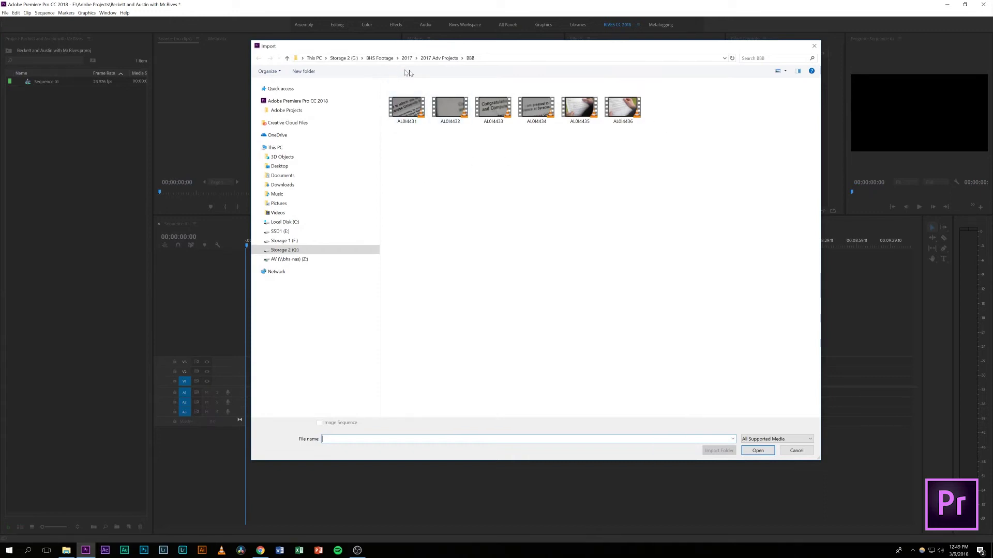
pyautogui.click(435, 59)
pyautogui.click(407, 58)
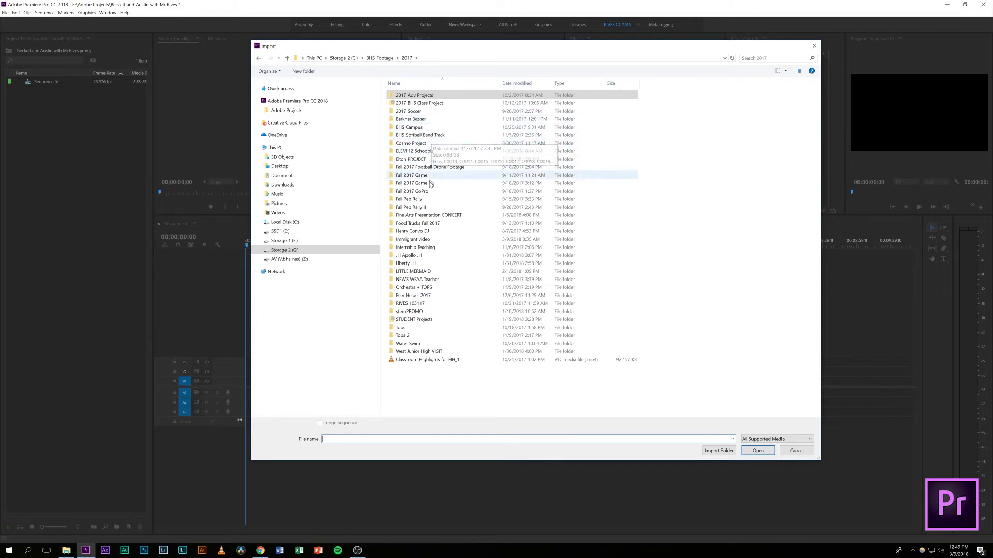
pyautogui.doubleClick(408, 111)
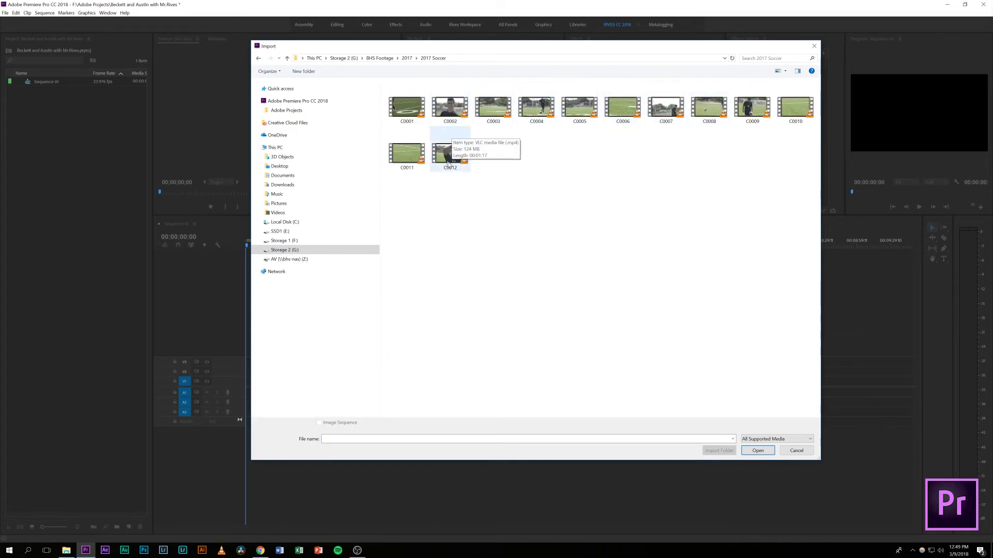
pyautogui.moveTo(727, 159); pyautogui.dragTo(382, 82)
pyautogui.click(761, 451)
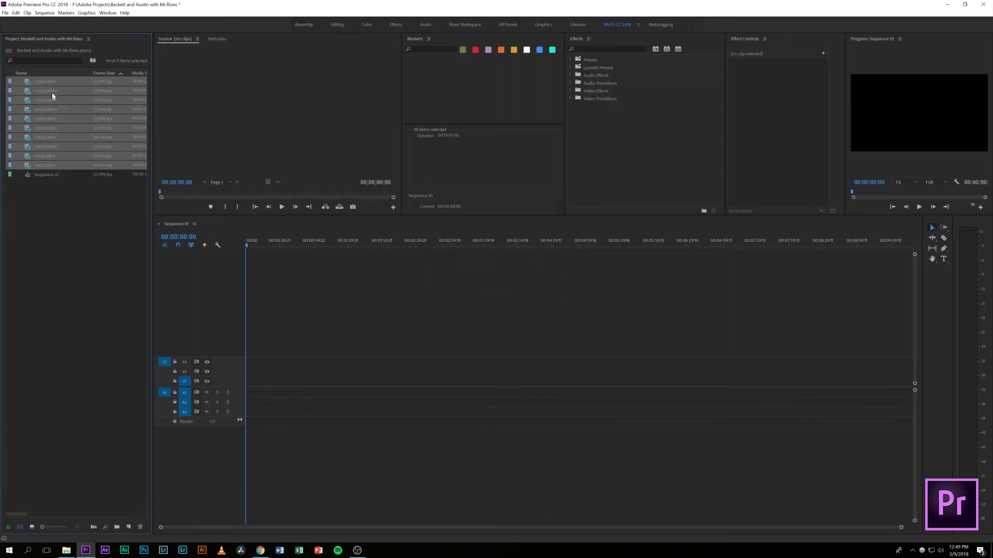
pyautogui.click(57, 191)
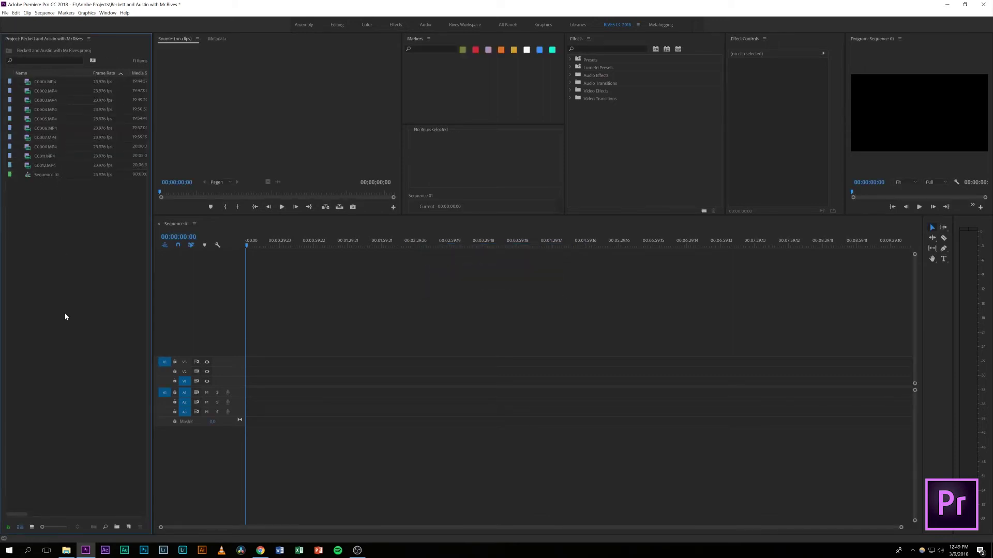
# - Switch to File Explorer, place its window beside the project, and browse to the BHS Footage folder on Storage 2 (G:)
pyautogui.click(66, 550)
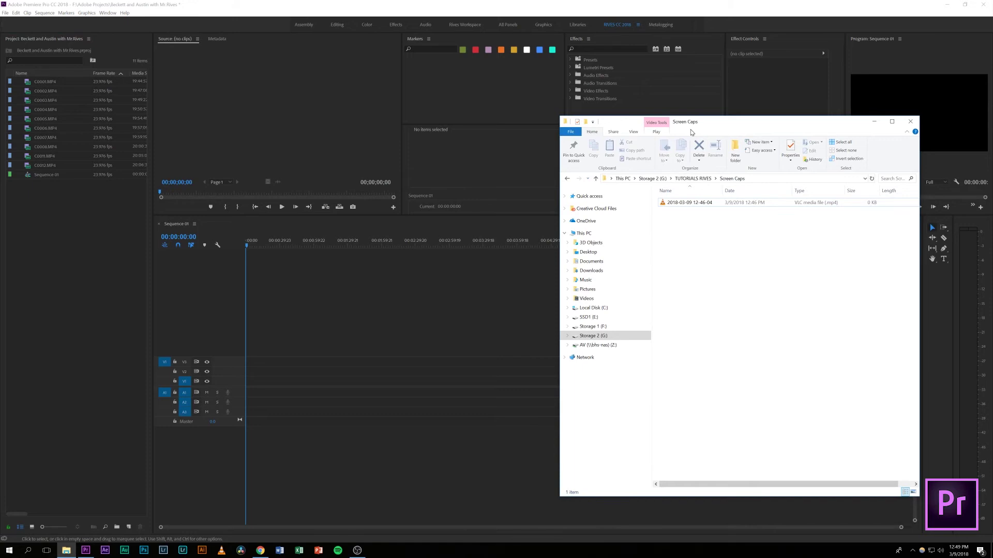
pyautogui.moveTo(693, 125); pyautogui.dragTo(992, 127)
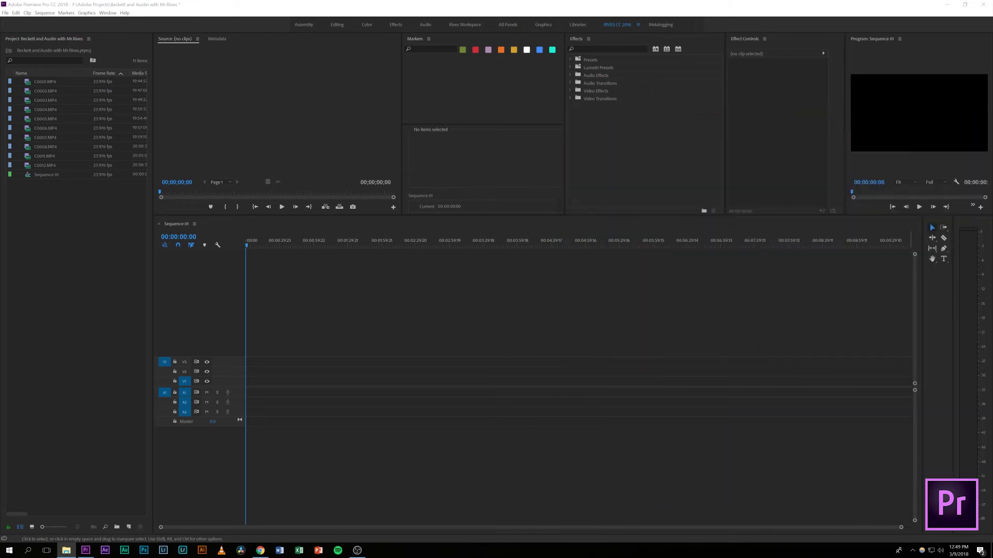
pyautogui.press('super+shift+Left')
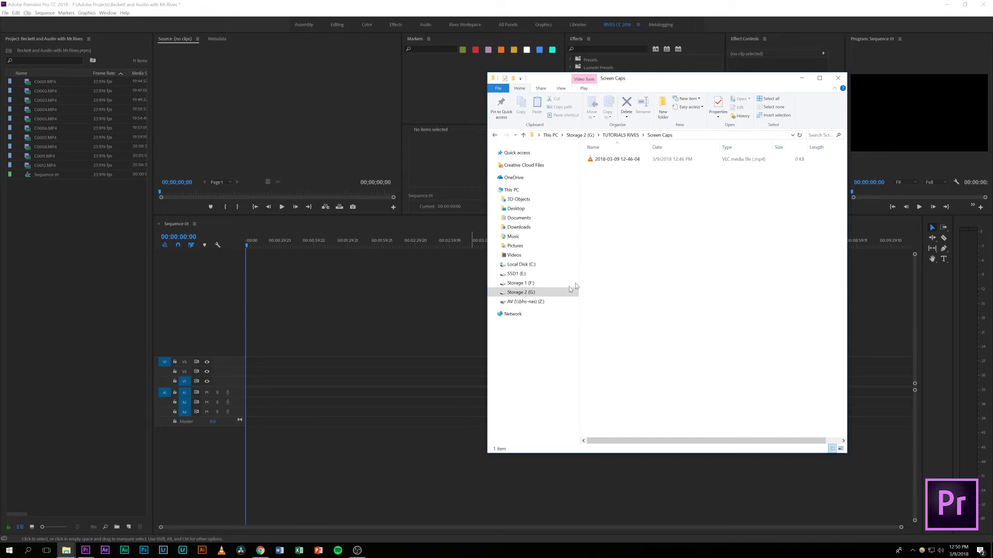
pyautogui.click(521, 283)
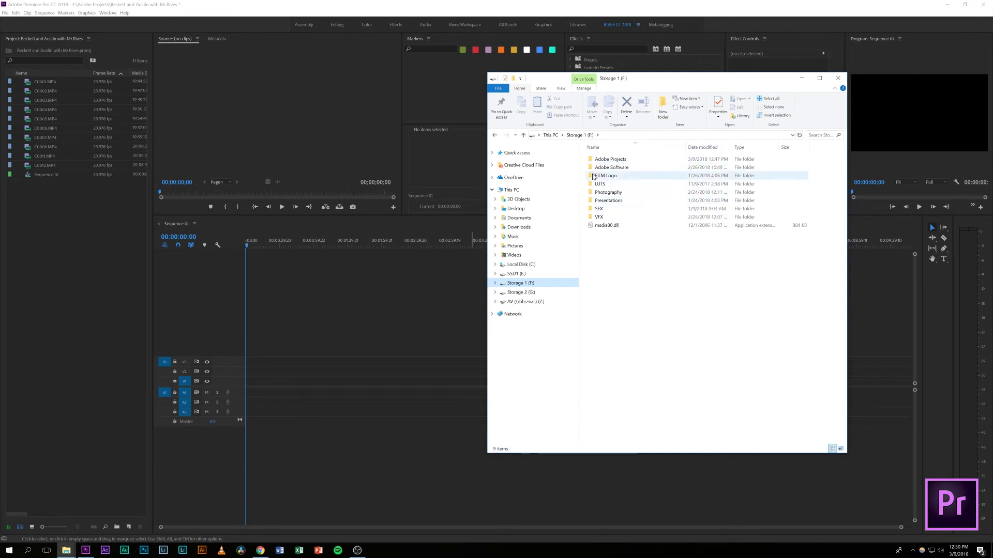
pyautogui.click(550, 135)
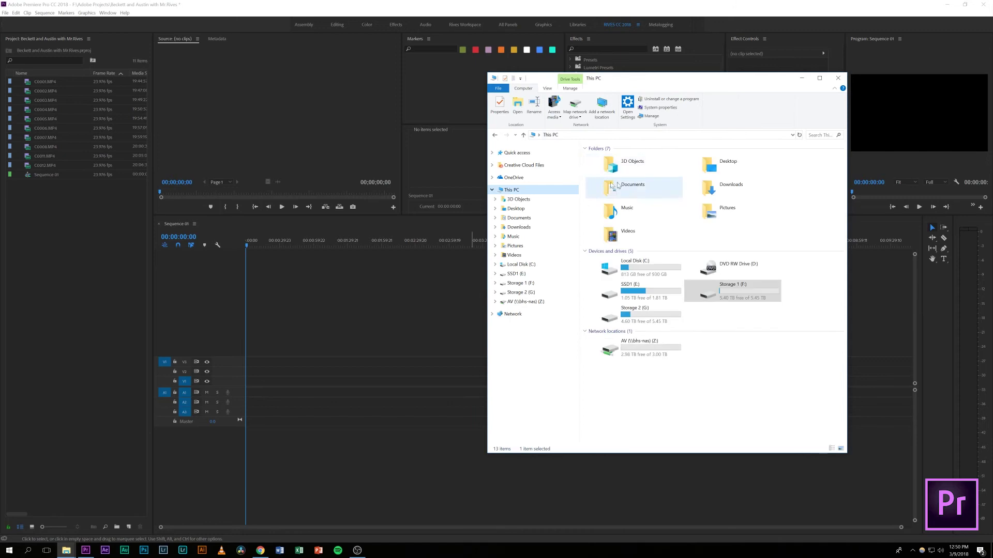
pyautogui.doubleClick(640, 294)
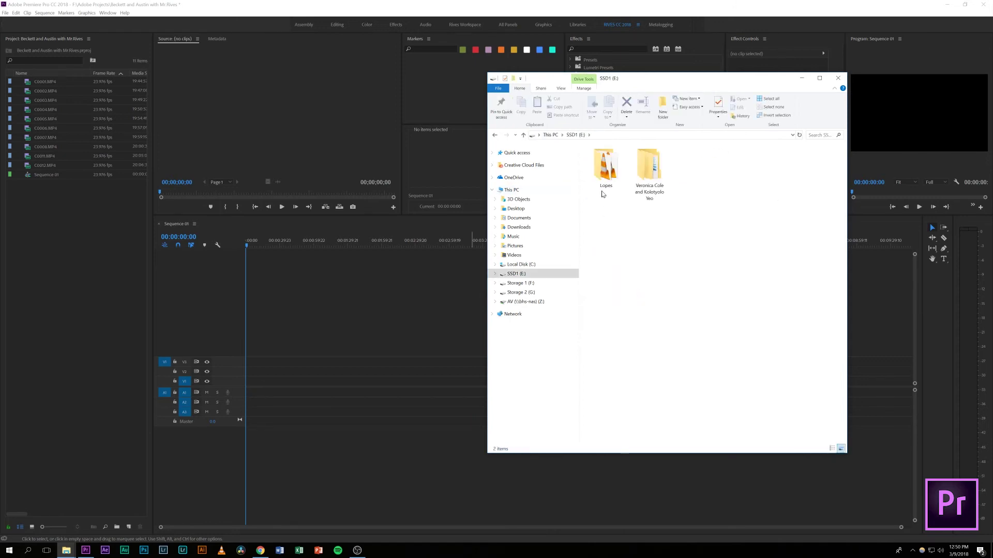
pyautogui.click(495, 135)
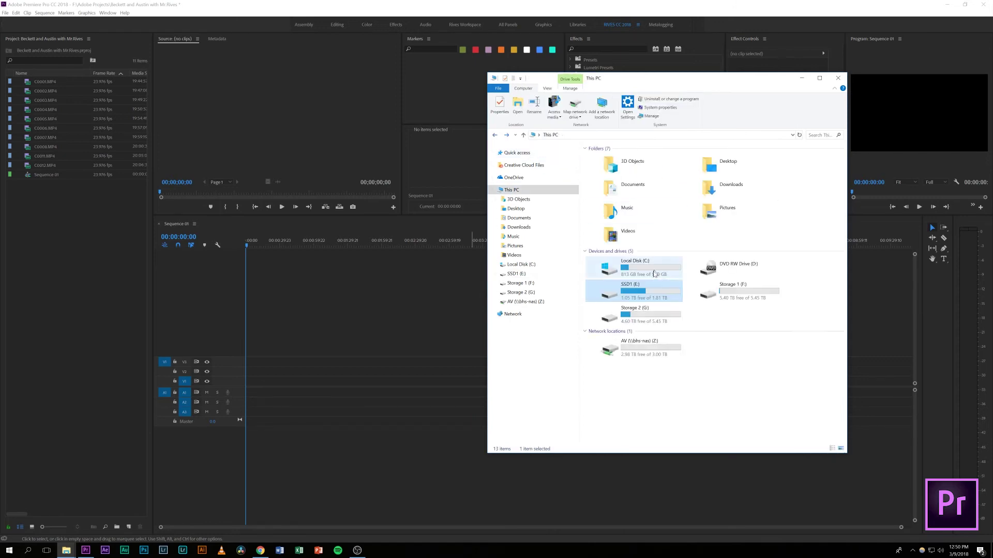
pyautogui.doubleClick(660, 314)
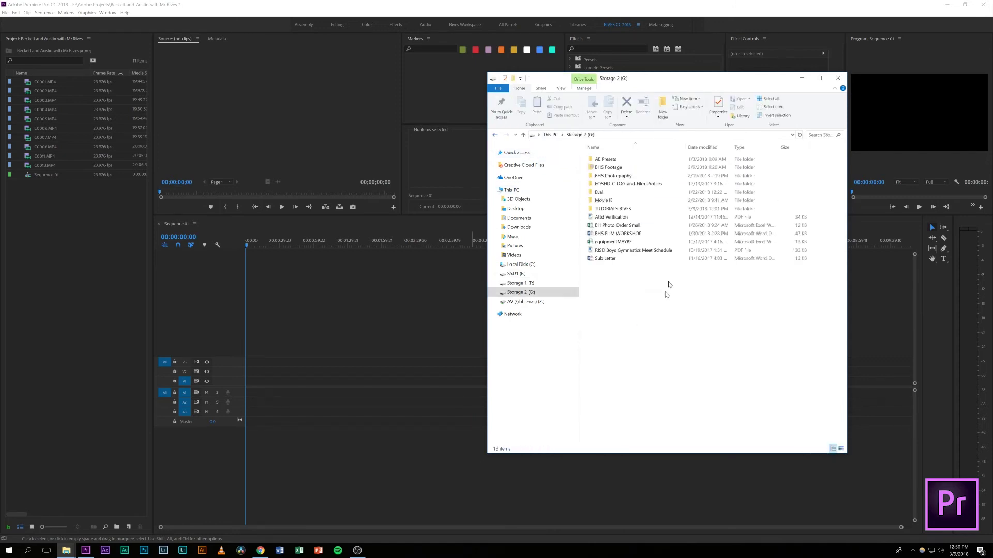
pyautogui.doubleClick(615, 168)
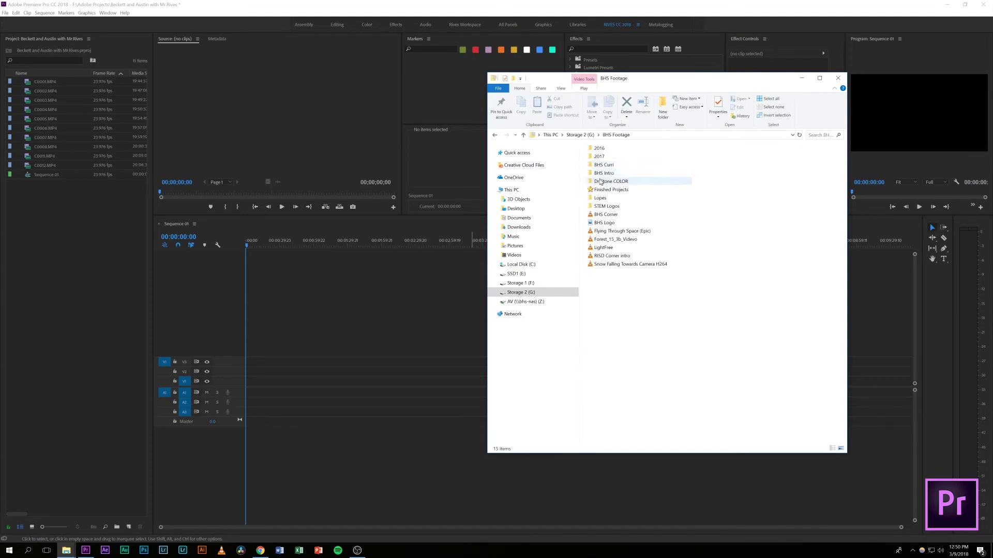
# - Import Forest_15_3b_Videvo from the File Explorer window into the Premiere Pro project
pyautogui.click(614, 241)
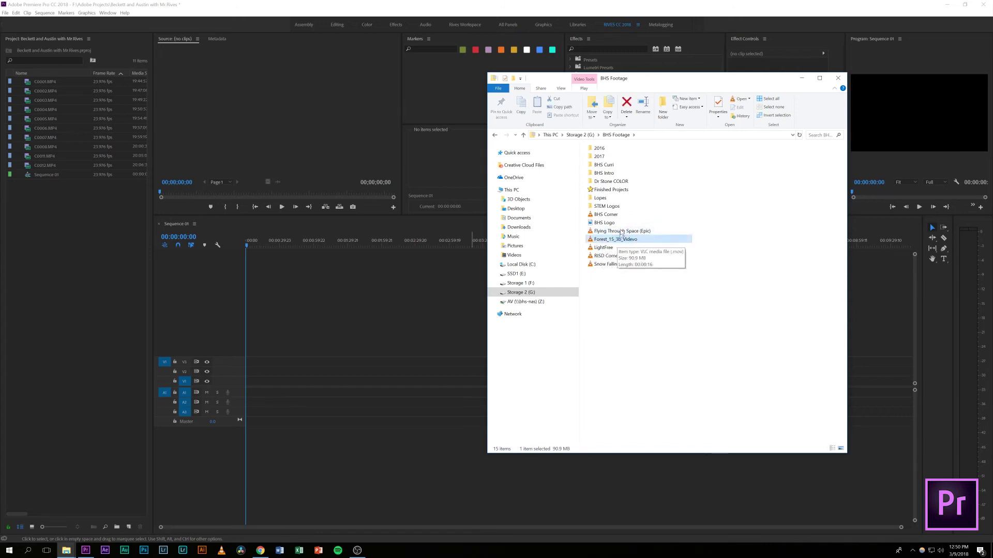
pyautogui.moveTo(619, 242); pyautogui.dragTo(505, 234)
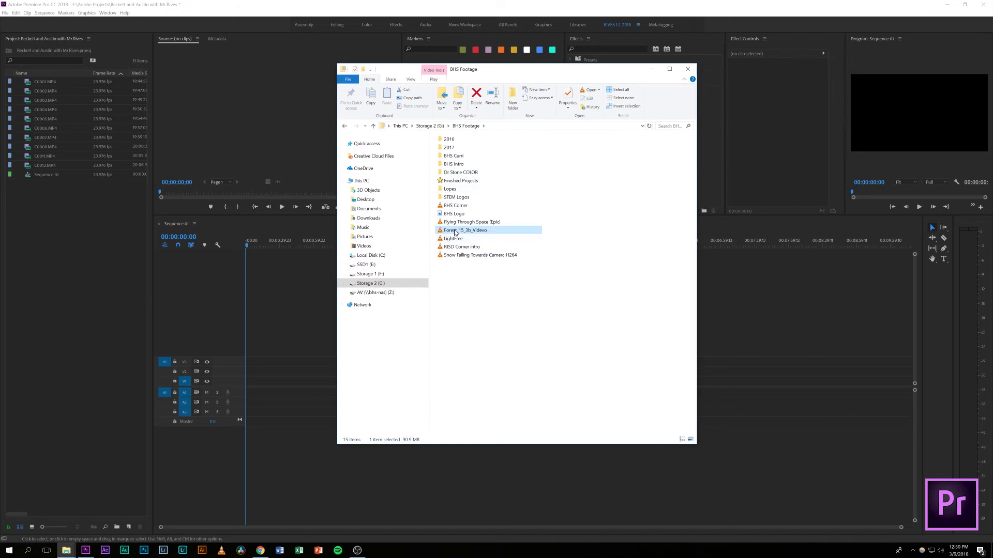
pyautogui.moveTo(454, 232); pyautogui.dragTo(80, 253)
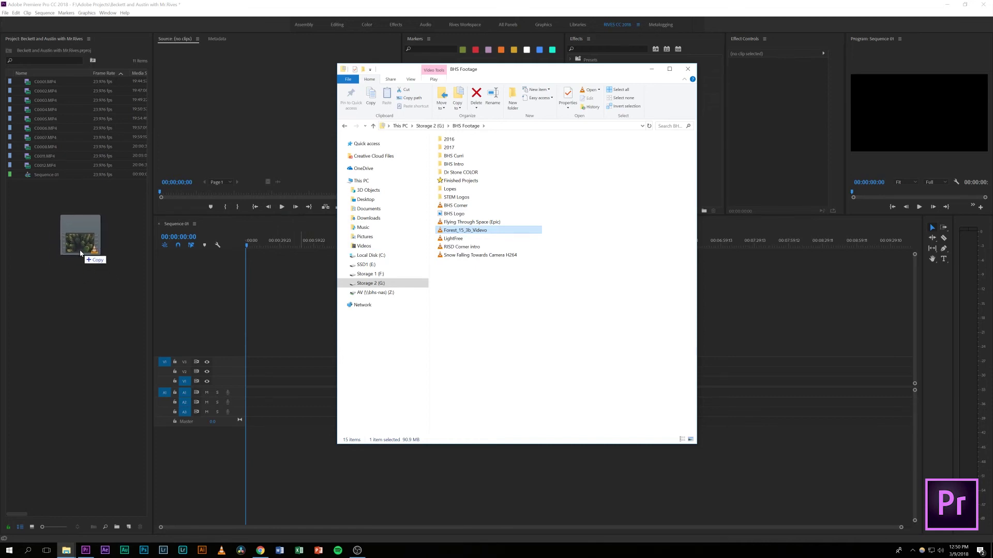
pyautogui.moveTo(80, 253); pyautogui.dragTo(80, 250)
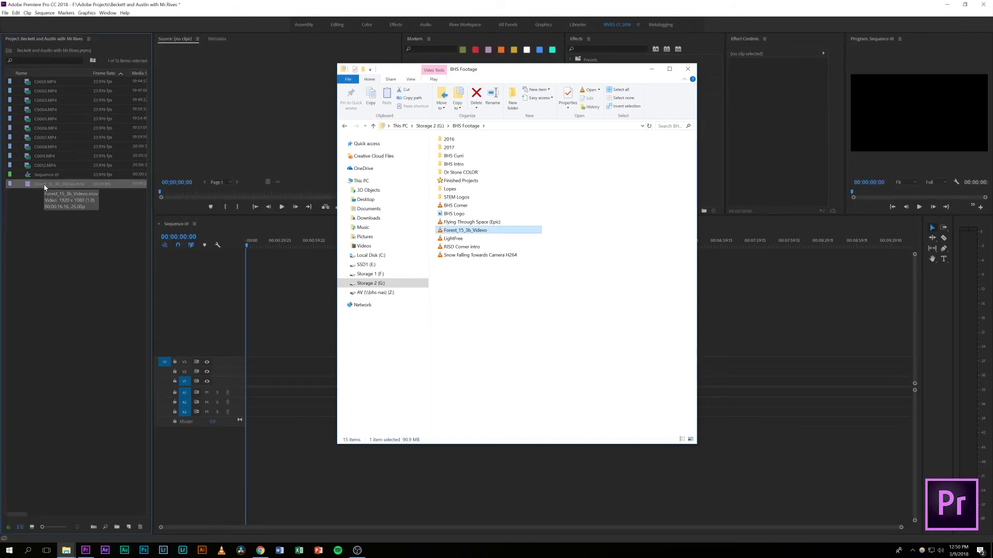
# - Place Forest_15_3b_Videvo from File Explorer directly on track V1 at about 00:02:32:10, keeping the existing sequence settings
pyautogui.moveTo(468, 69); pyautogui.dragTo(680, 76)
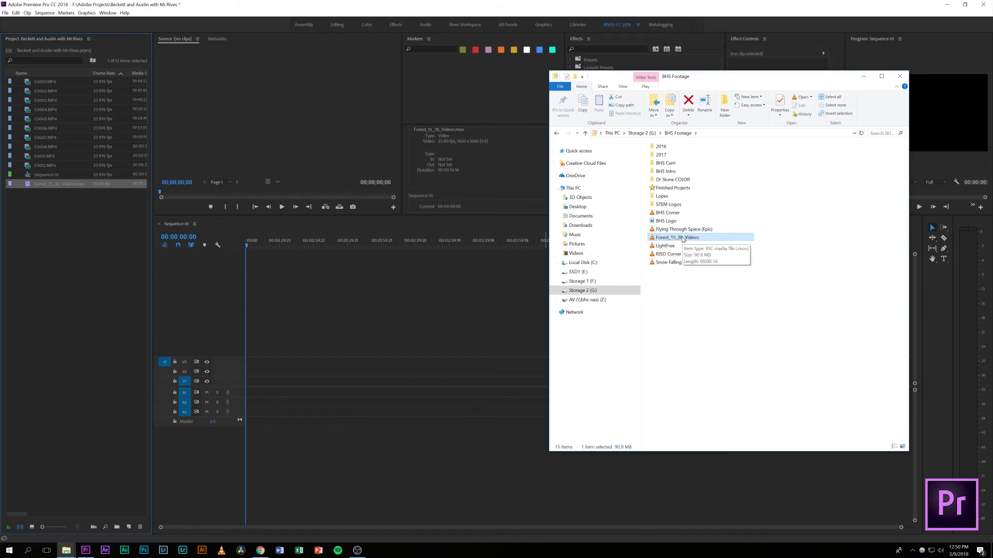
pyautogui.moveTo(682, 239); pyautogui.dragTo(419, 384)
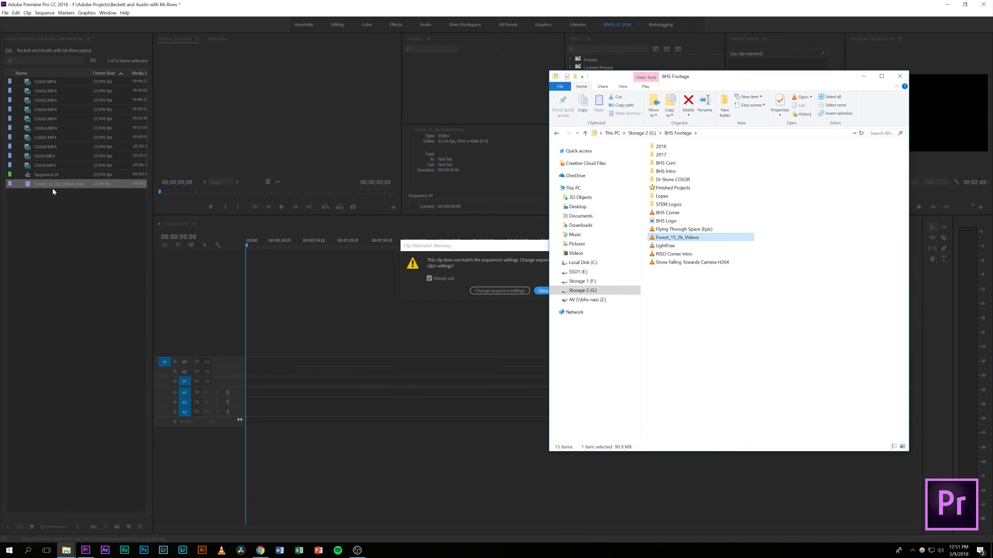
pyautogui.click(477, 251)
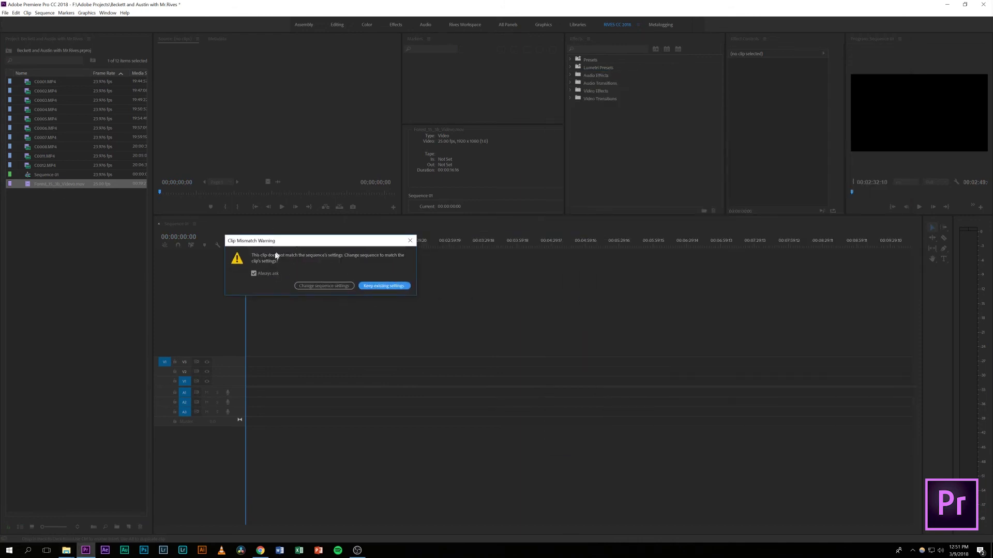
pyautogui.moveTo(271, 243); pyautogui.dragTo(300, 267)
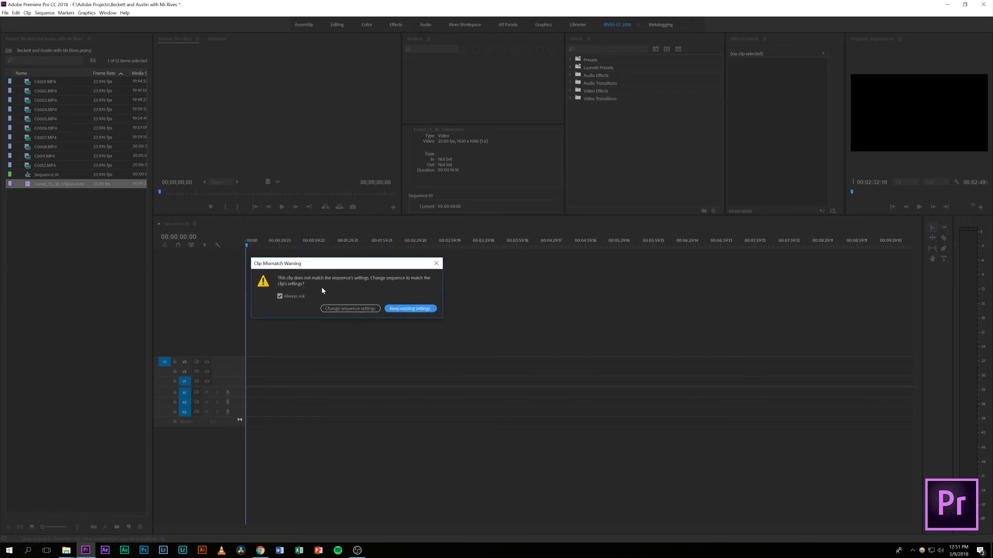
pyautogui.click(67, 550)
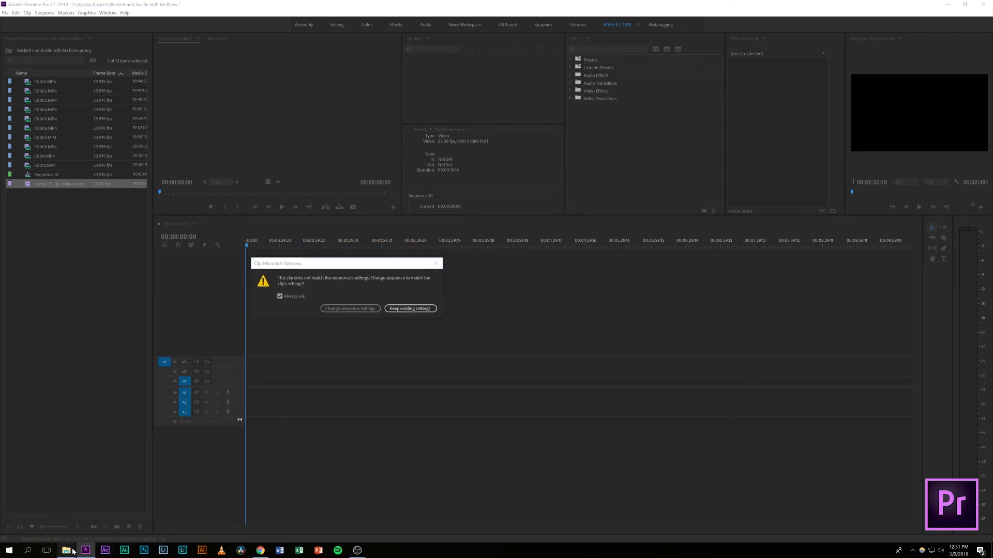
pyautogui.click(87, 516)
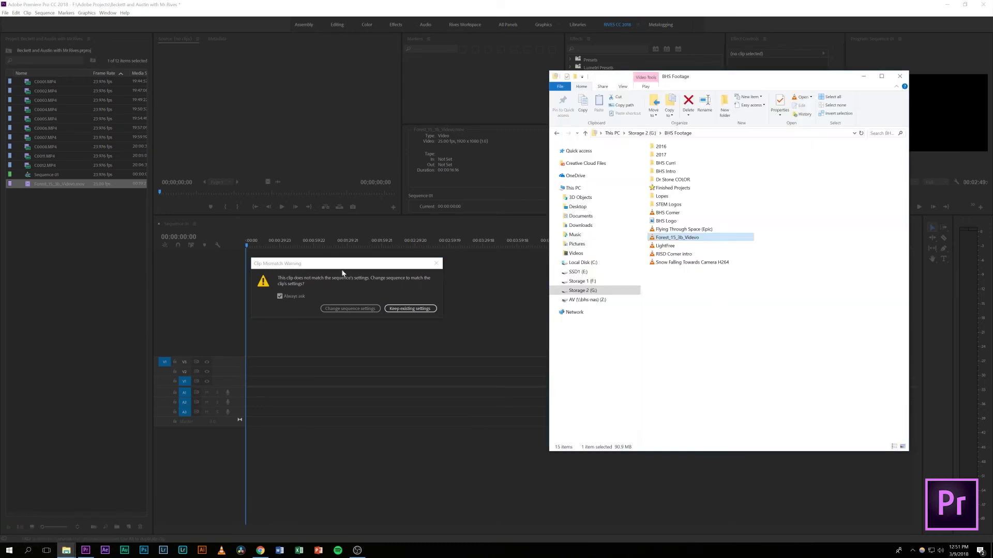
pyautogui.moveTo(342, 273); pyautogui.dragTo(280, 288)
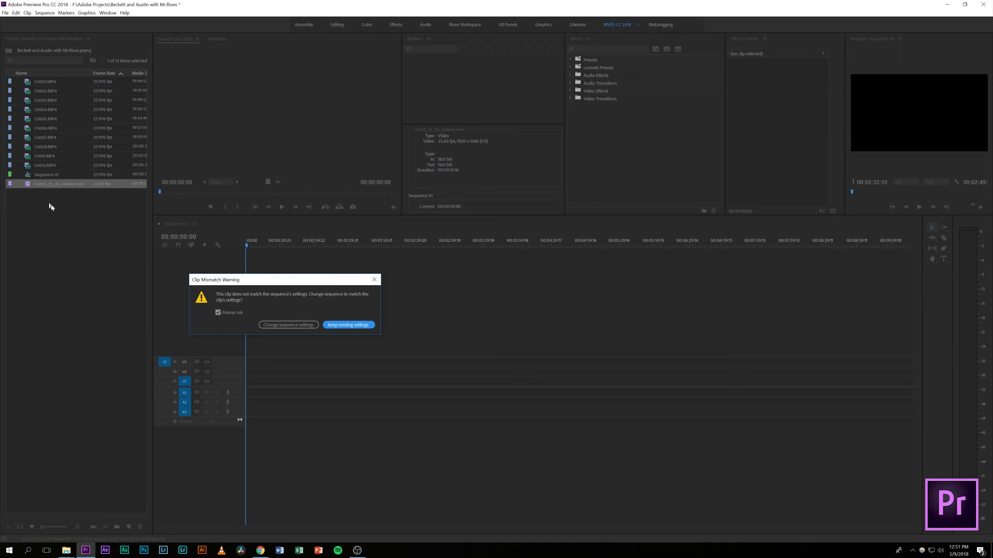
pyautogui.click(343, 326)
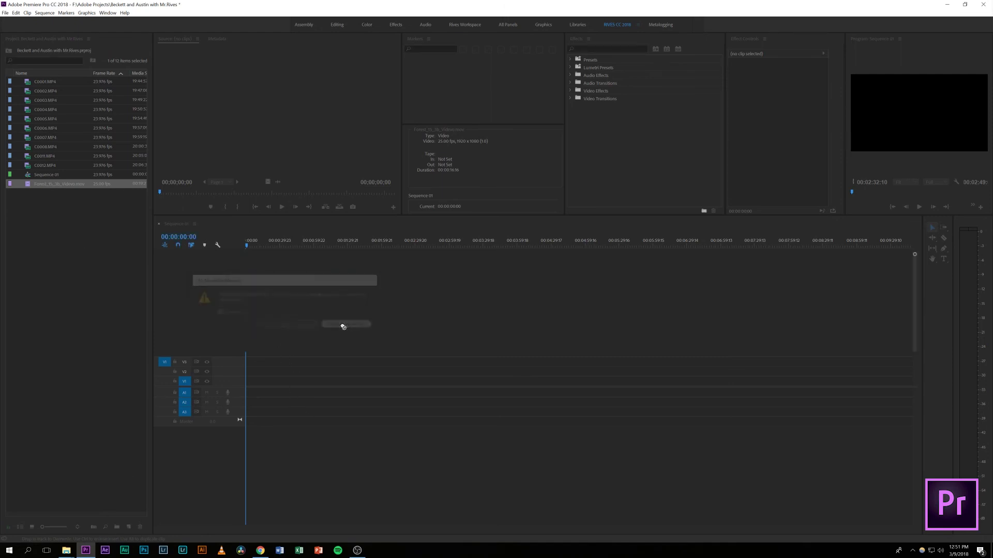
# - Widen the Program monitor and play back the forest clip from its start in the sequence
pyautogui.click(427, 249)
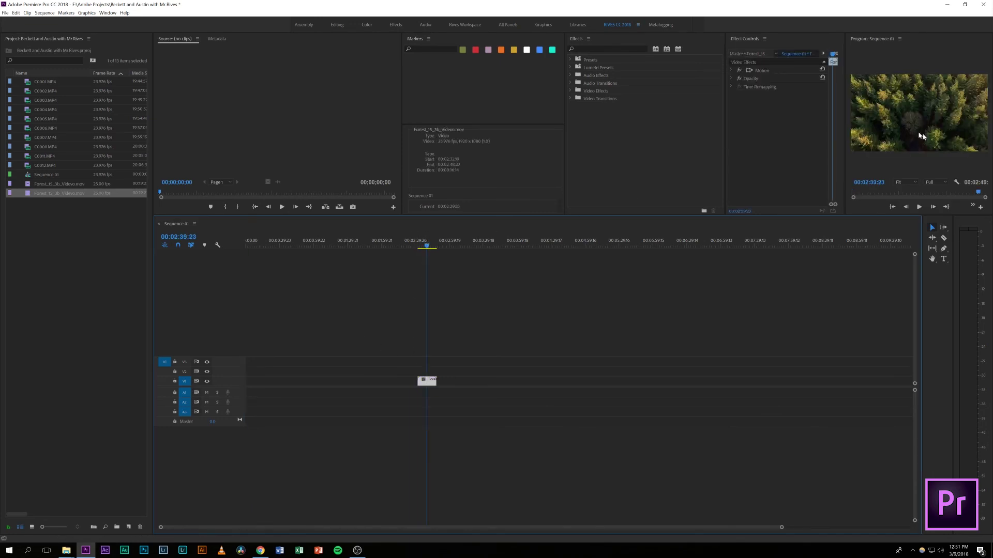
pyautogui.moveTo(845, 126); pyautogui.dragTo(821, 129)
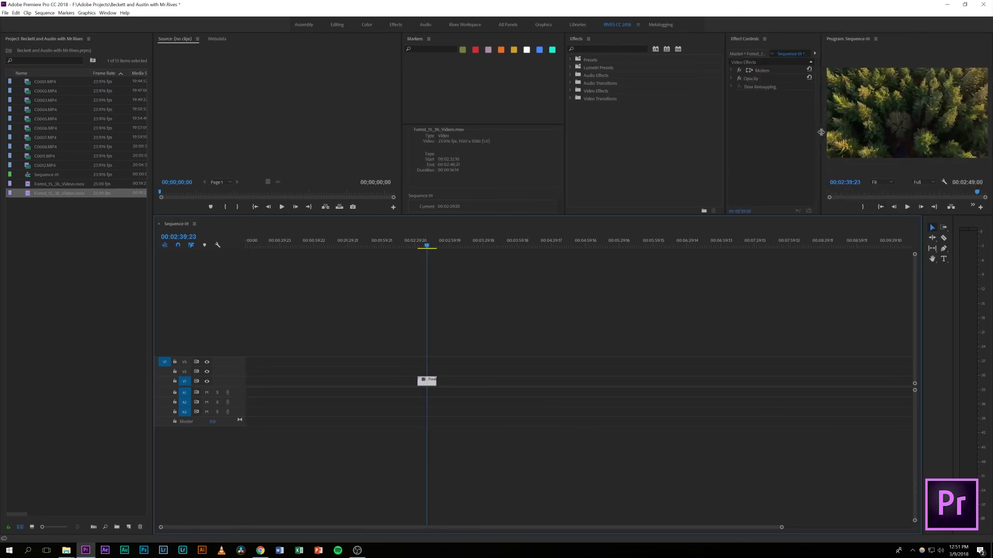
pyautogui.click(417, 248)
pyautogui.moveTo(418, 248); pyautogui.dragTo(418, 249)
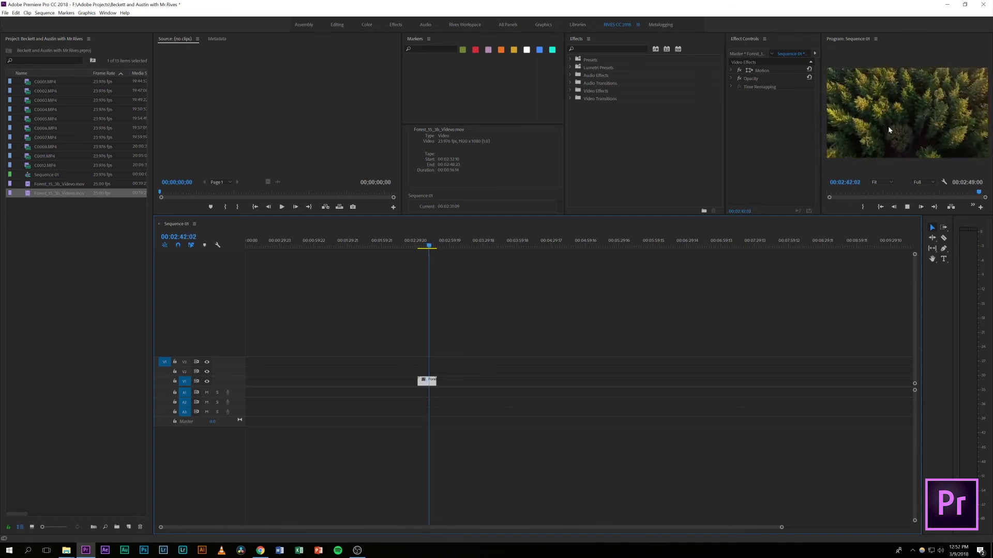
pyautogui.press('space')
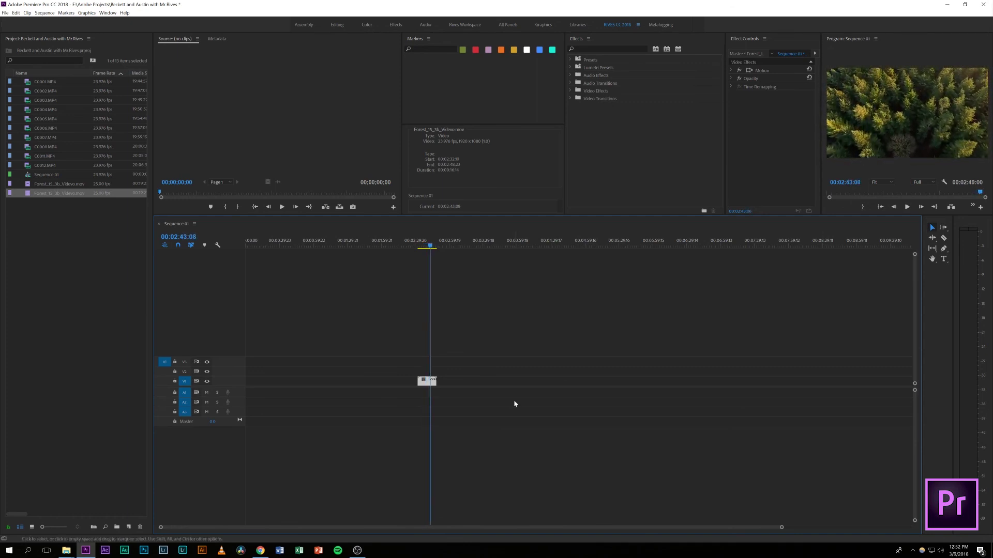
# - Move the forest clip on V1 to the start of the sequence and return the playhead to 00:00:00:00
pyautogui.moveTo(426, 381); pyautogui.dragTo(251, 387)
pyautogui.click(245, 245)
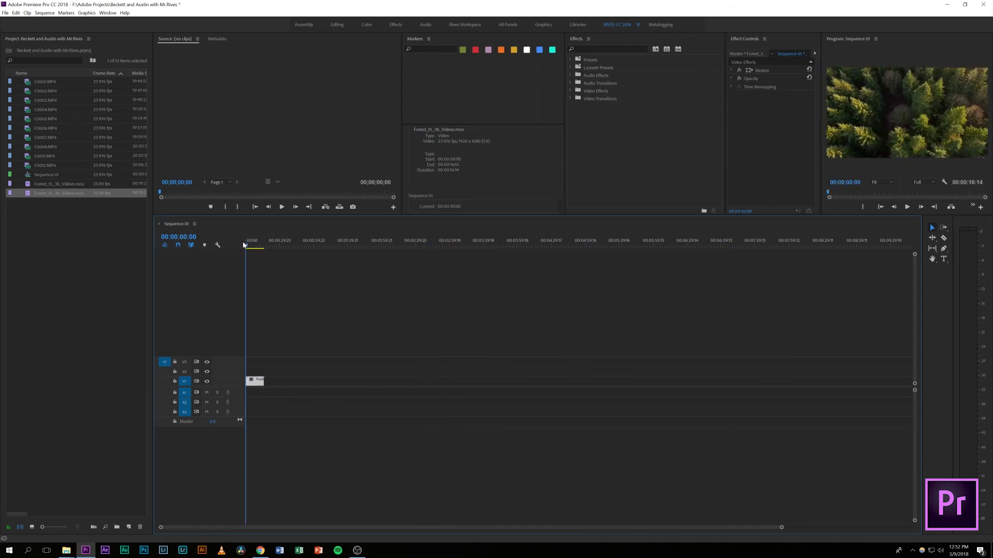
pyautogui.click(108, 238)
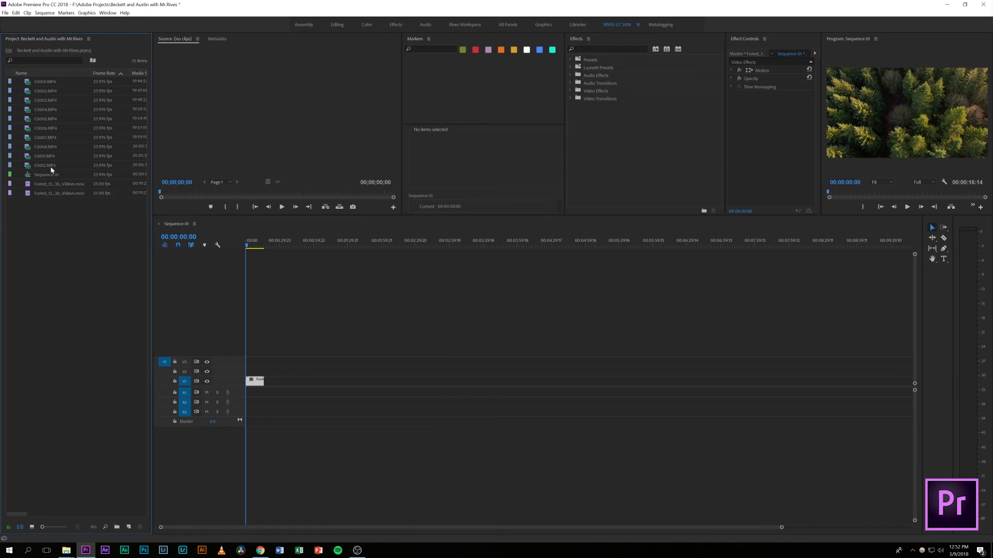
pyautogui.click(45, 166)
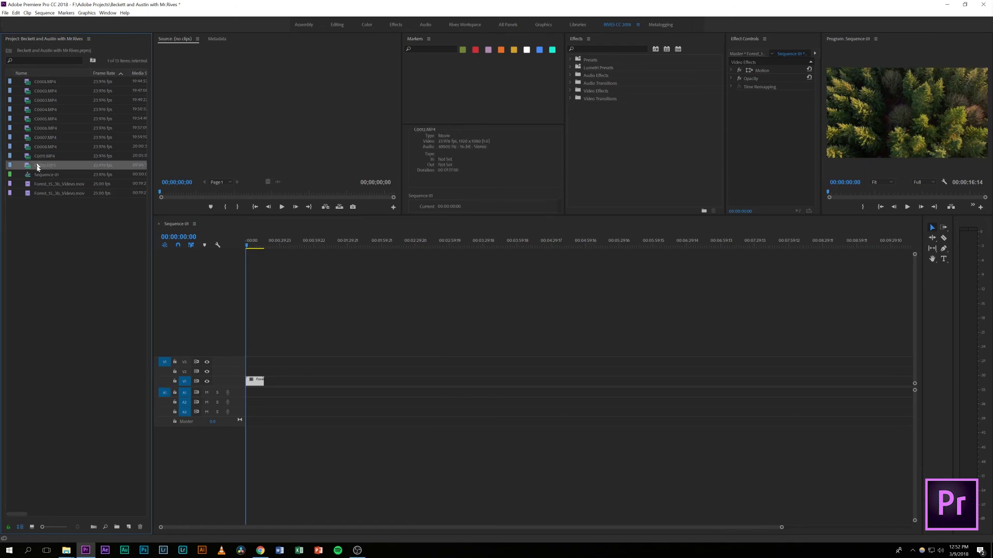
pyautogui.click(28, 185)
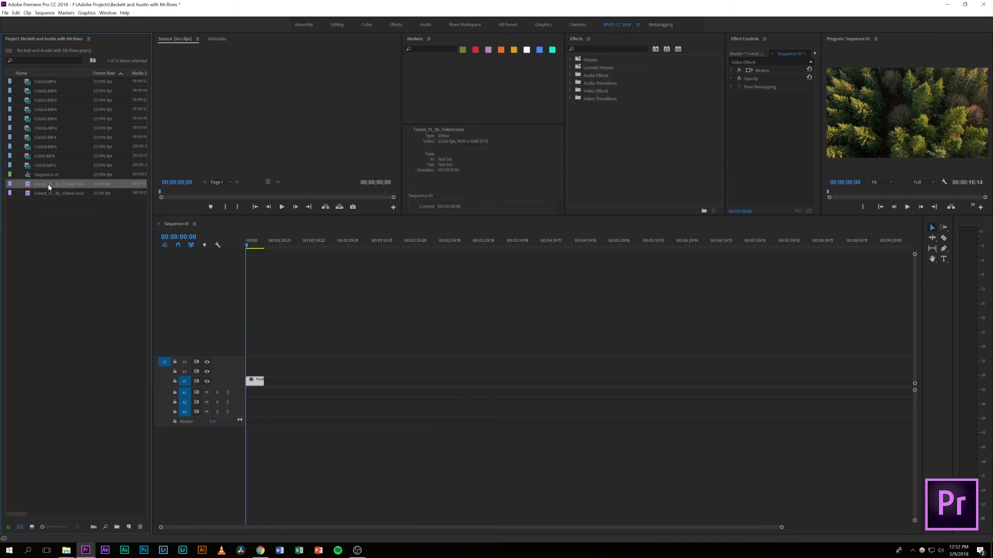
pyautogui.click(89, 265)
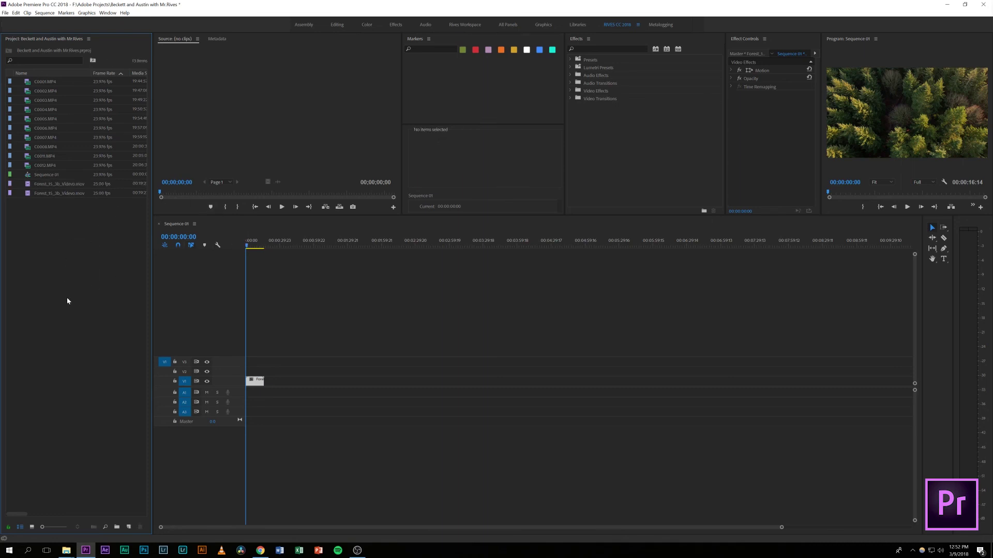
pyautogui.click(268, 395)
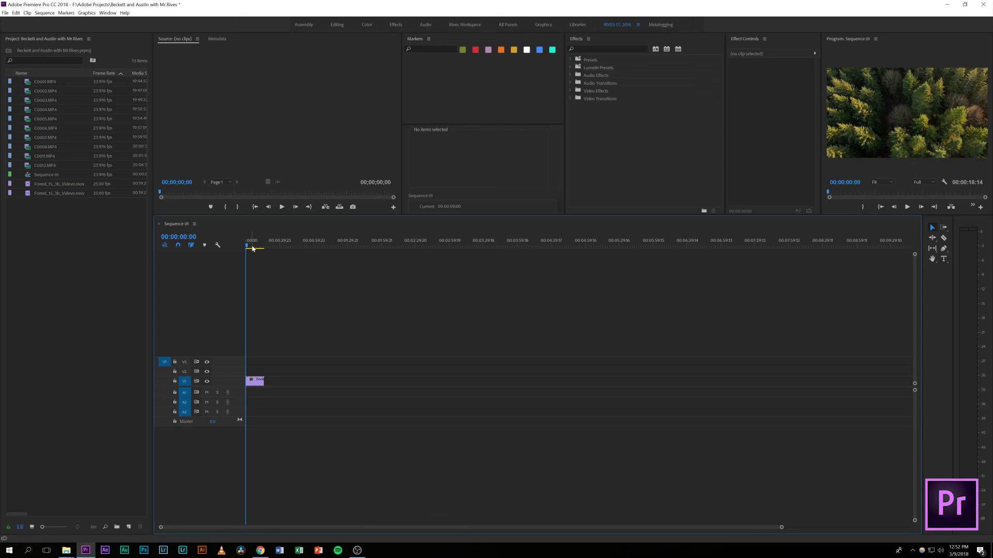
pyautogui.moveTo(255, 387)
pyautogui.mouseDown()
pyautogui.moveTo(281, 384)
pyautogui.moveTo(257, 384)
pyautogui.mouseUp()
pyautogui.click(262, 371)
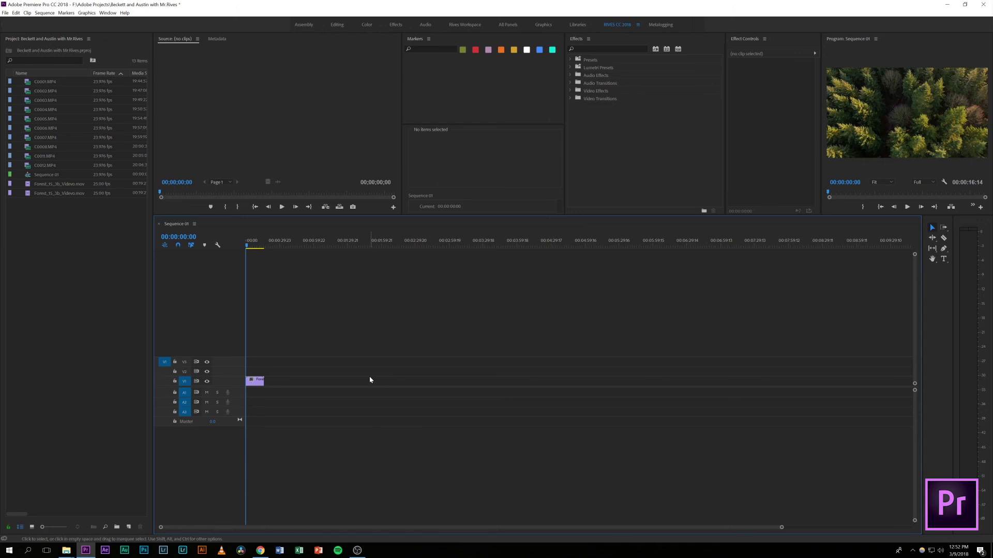
pyautogui.moveTo(256, 385)
pyautogui.mouseDown()
pyautogui.moveTo(286, 381)
pyautogui.moveTo(253, 387)
pyautogui.mouseUp()
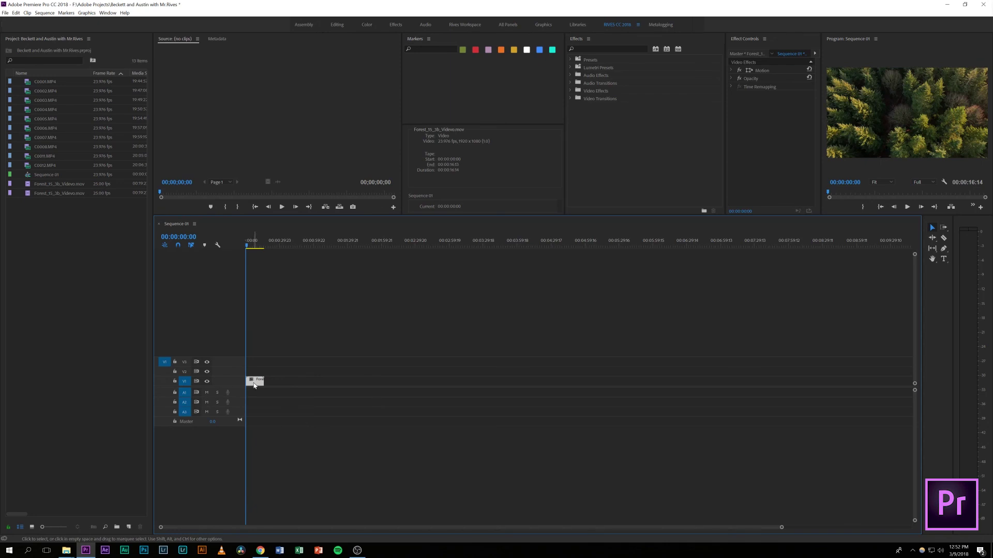
pyautogui.click(357, 551)
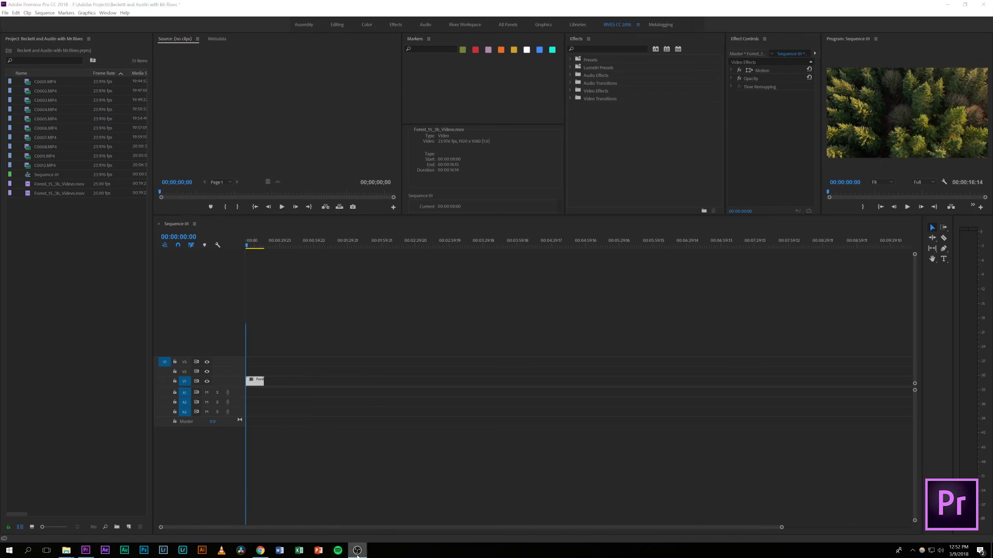